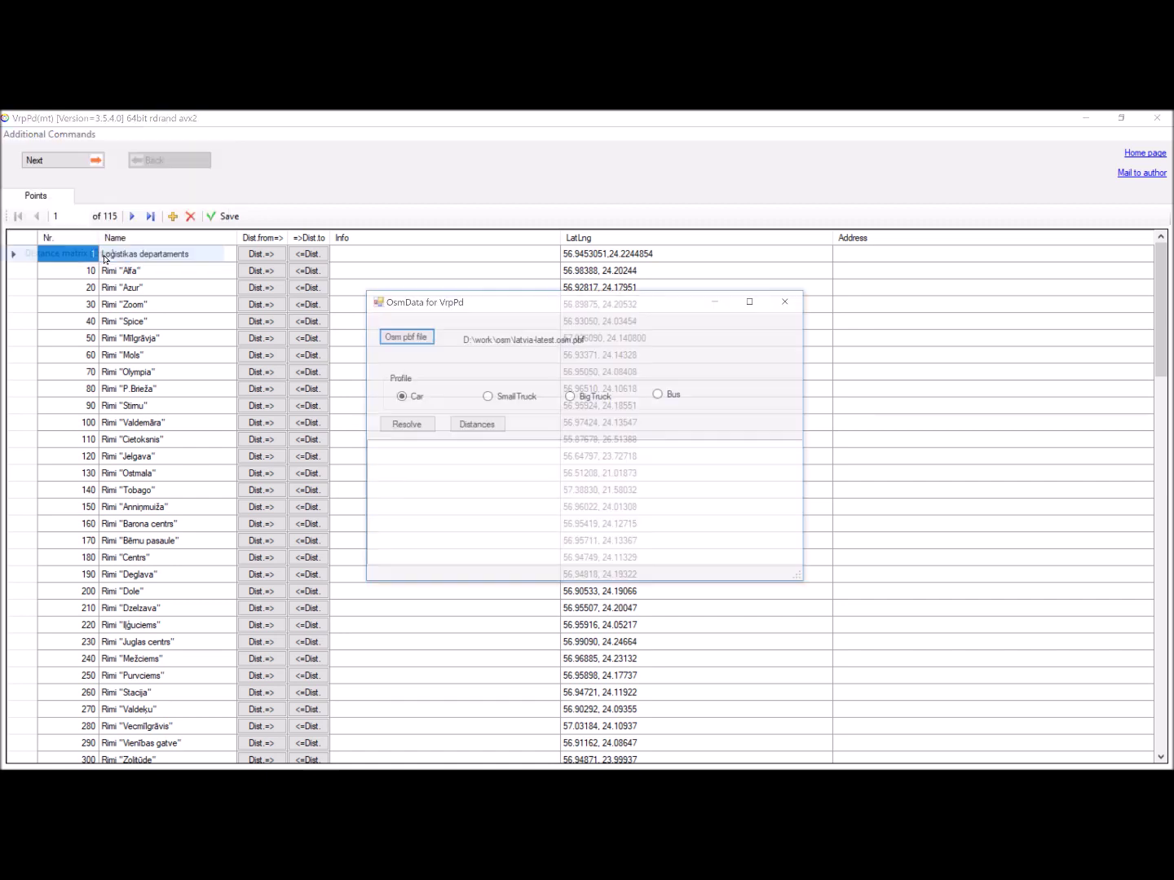
Resolve the points against the latvia-latest.osm.pbf data with the BigTruck profile, inspect the error entry, and close the OsmData window.
left_click(576, 401)
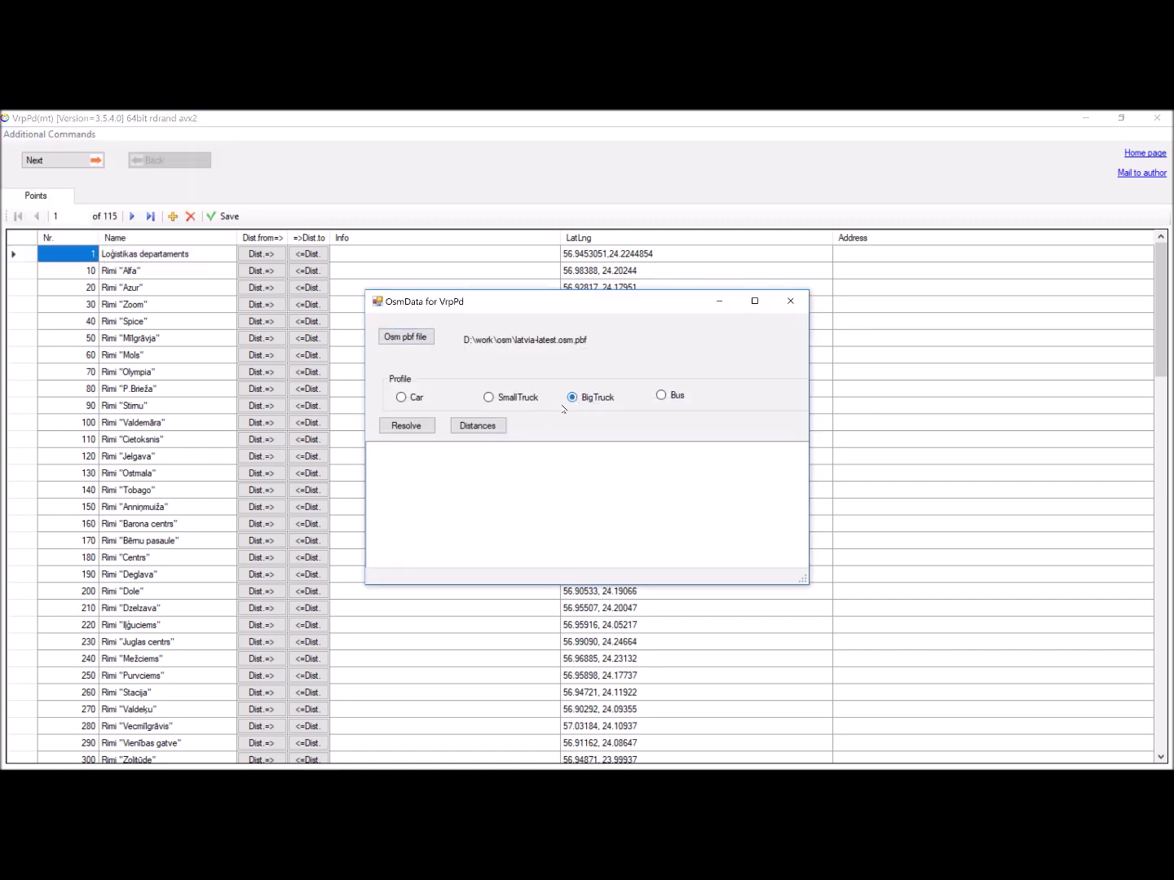
left_click(406, 426)
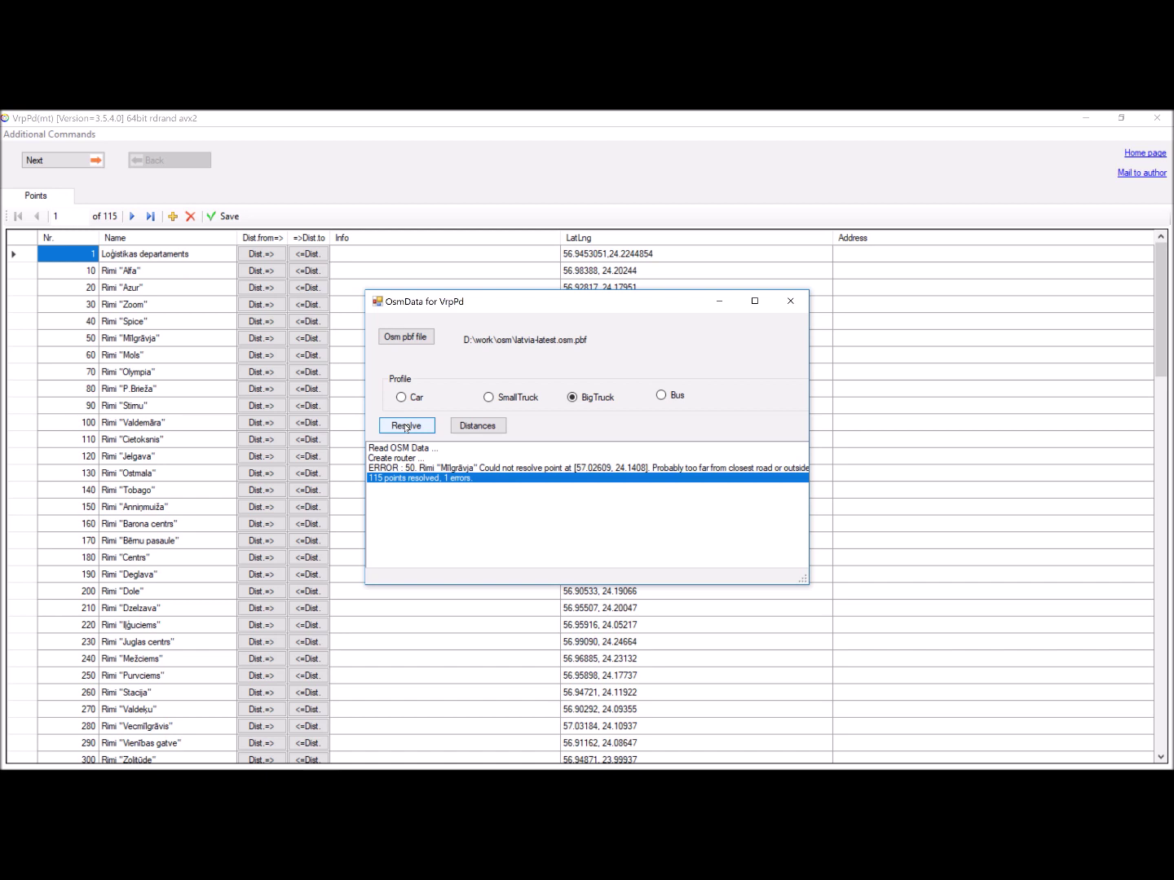
left_click(431, 468)
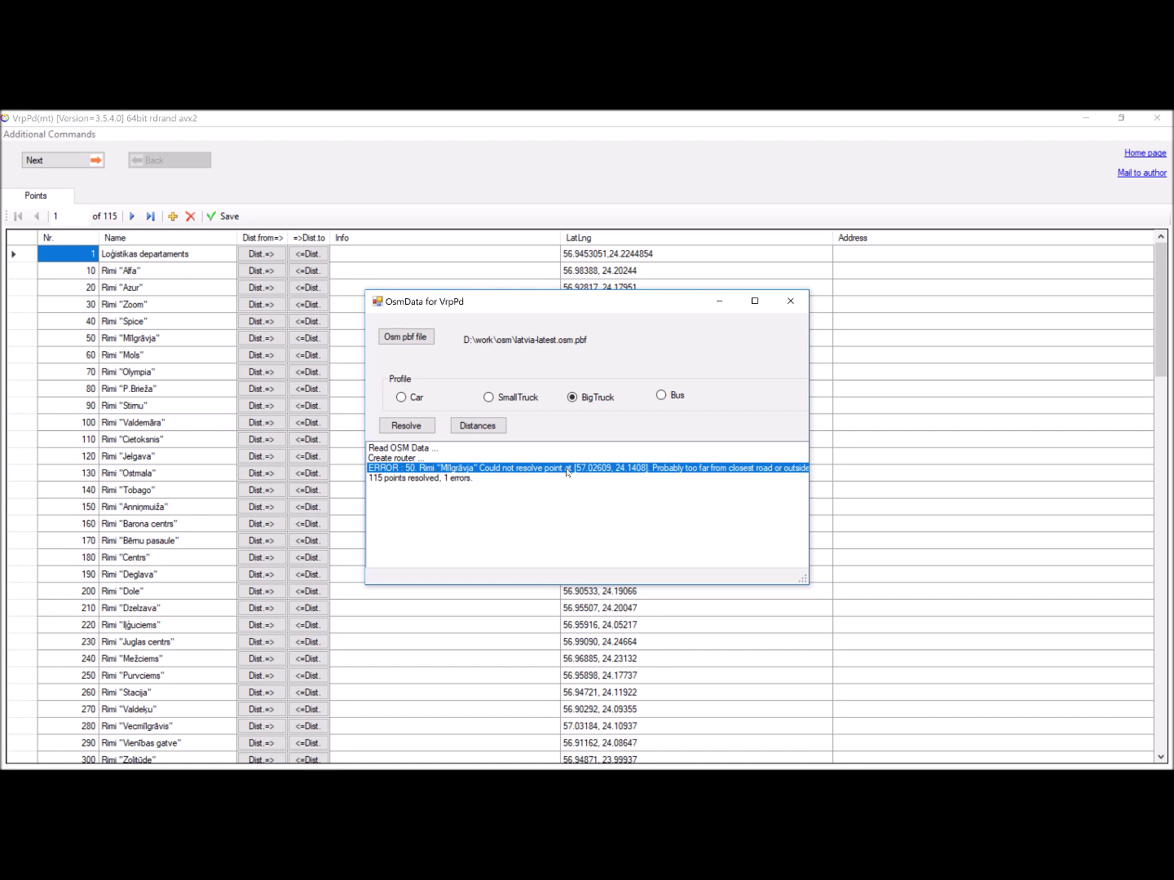
left_click(790, 301)
Show the coordinates of point 50, Rimi "Mīlgrāvja", on the map.
left_click(180, 343)
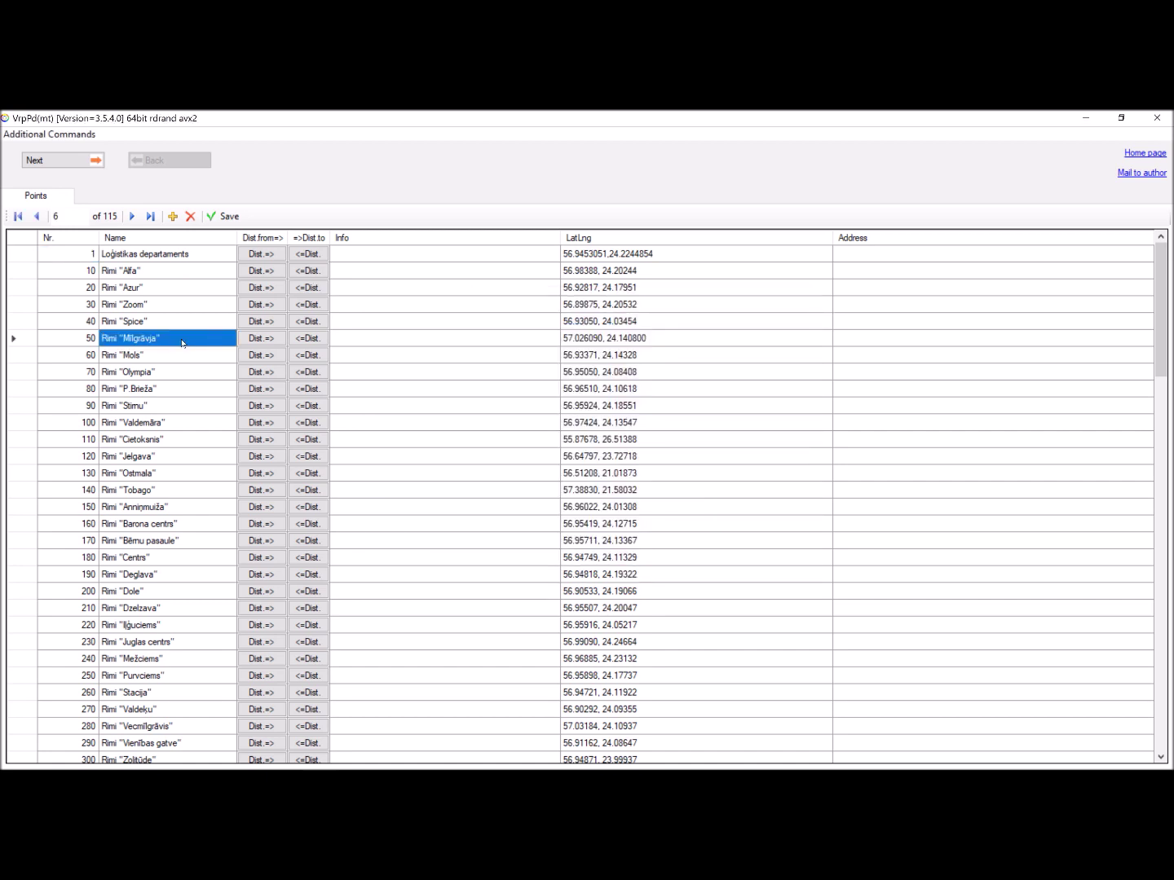
left_click(591, 341)
right_click(591, 340)
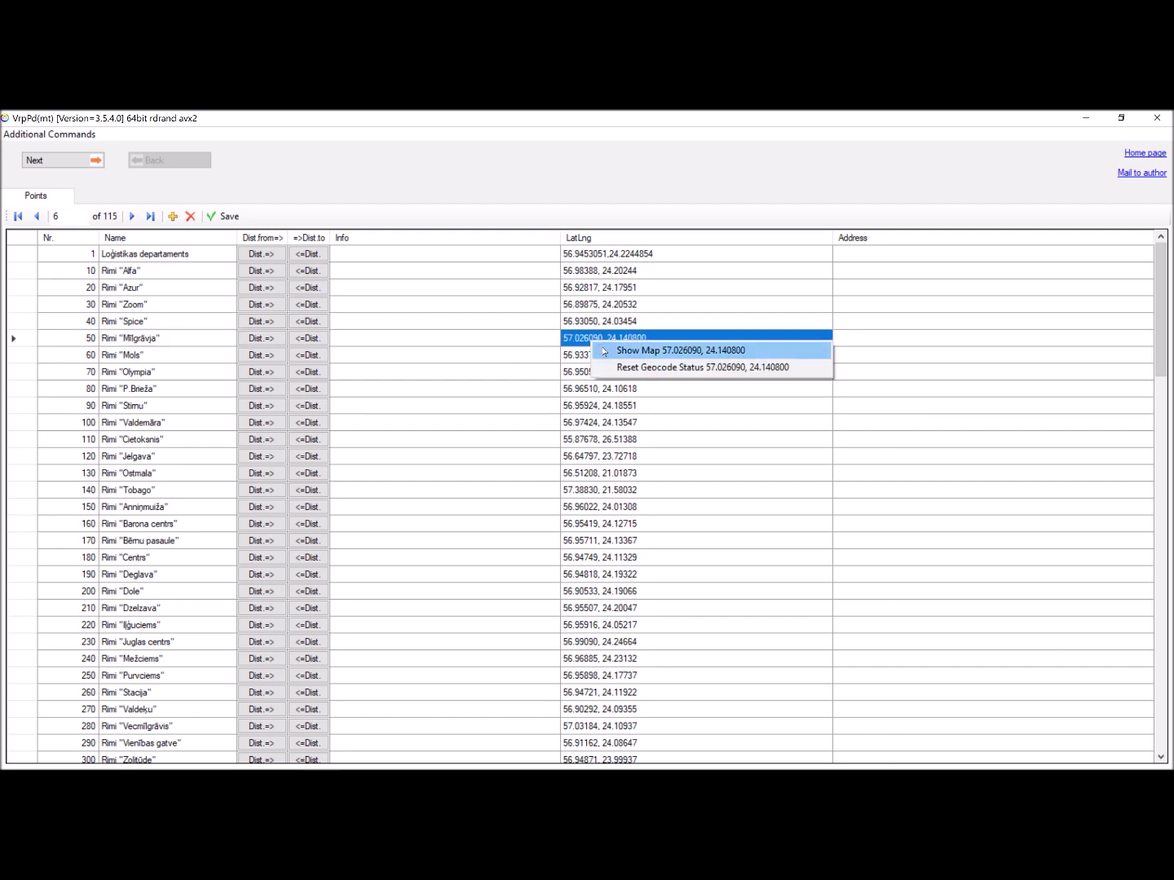
left_click(605, 352)
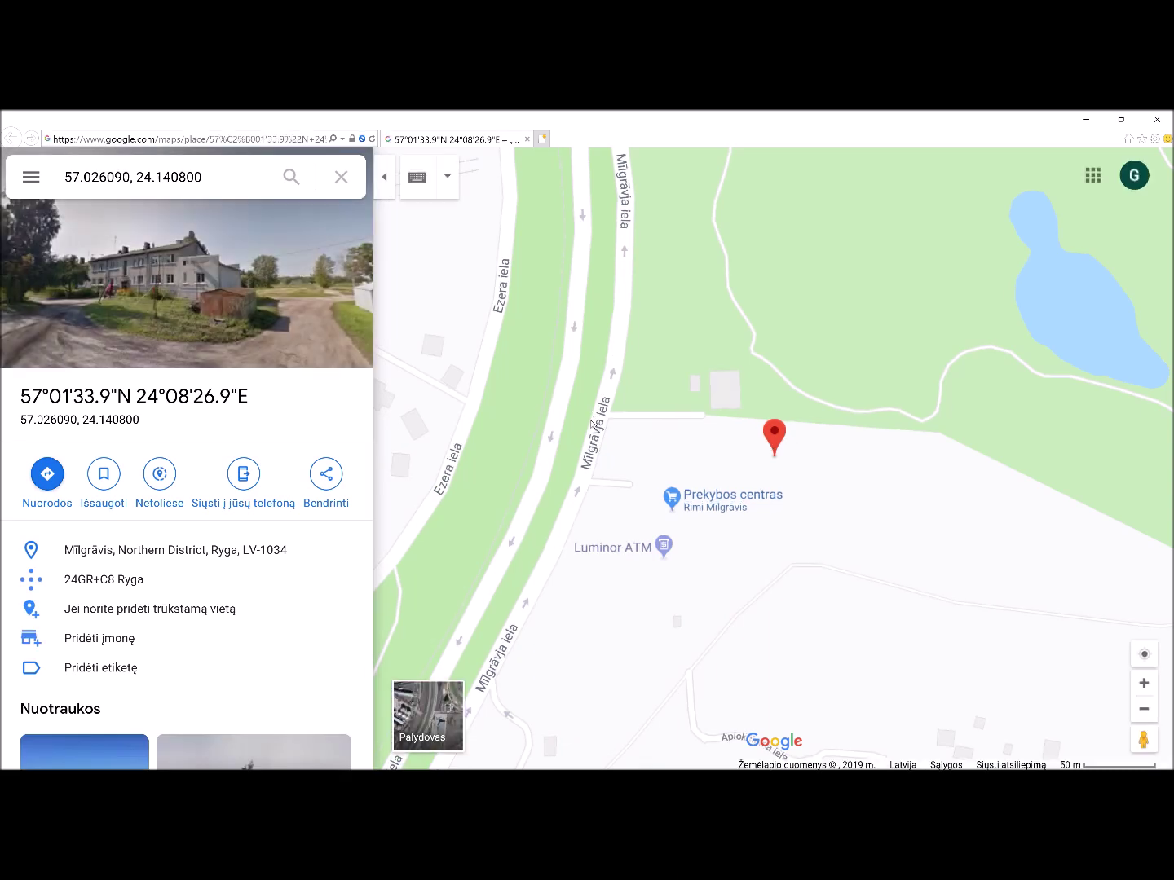
Look up the spot on the Mīlgrāvja iela roadway just west of the red marker and open its place details.
right_click(596, 439)
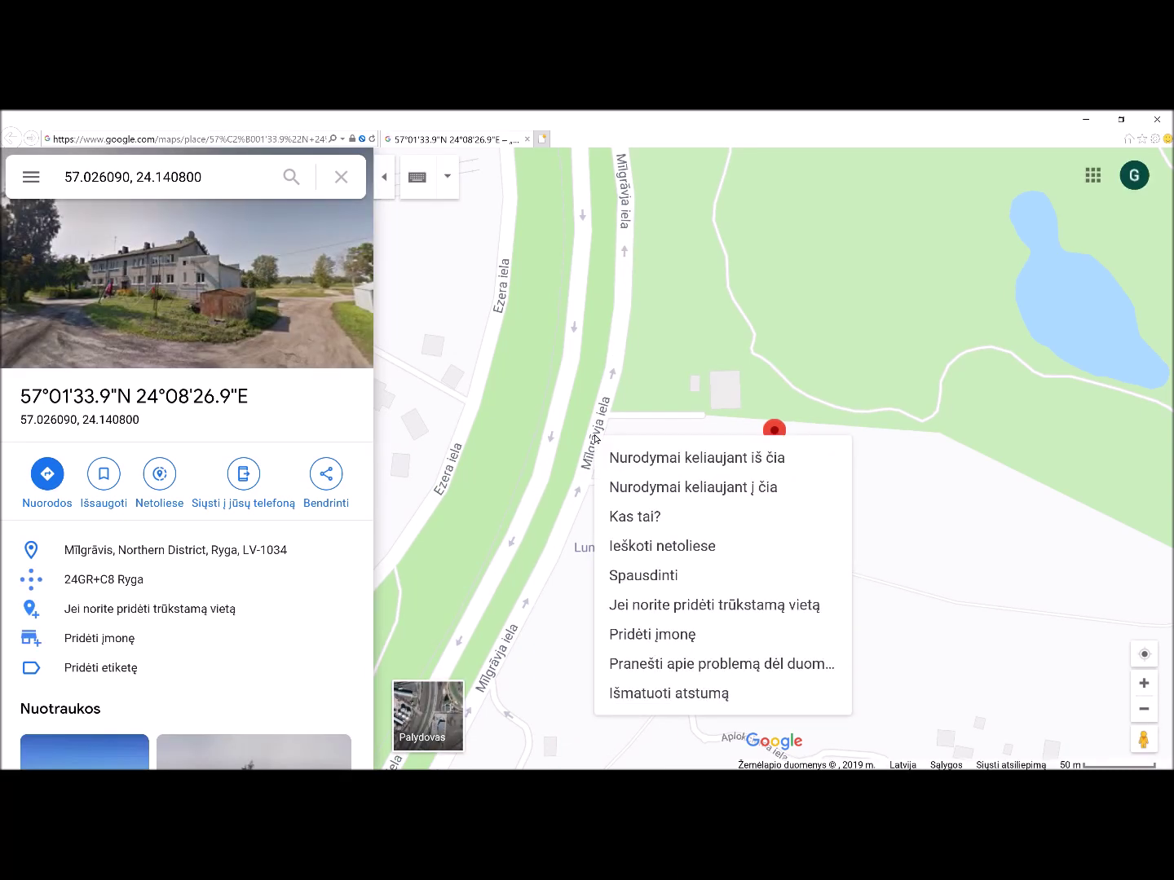
left_click(656, 517)
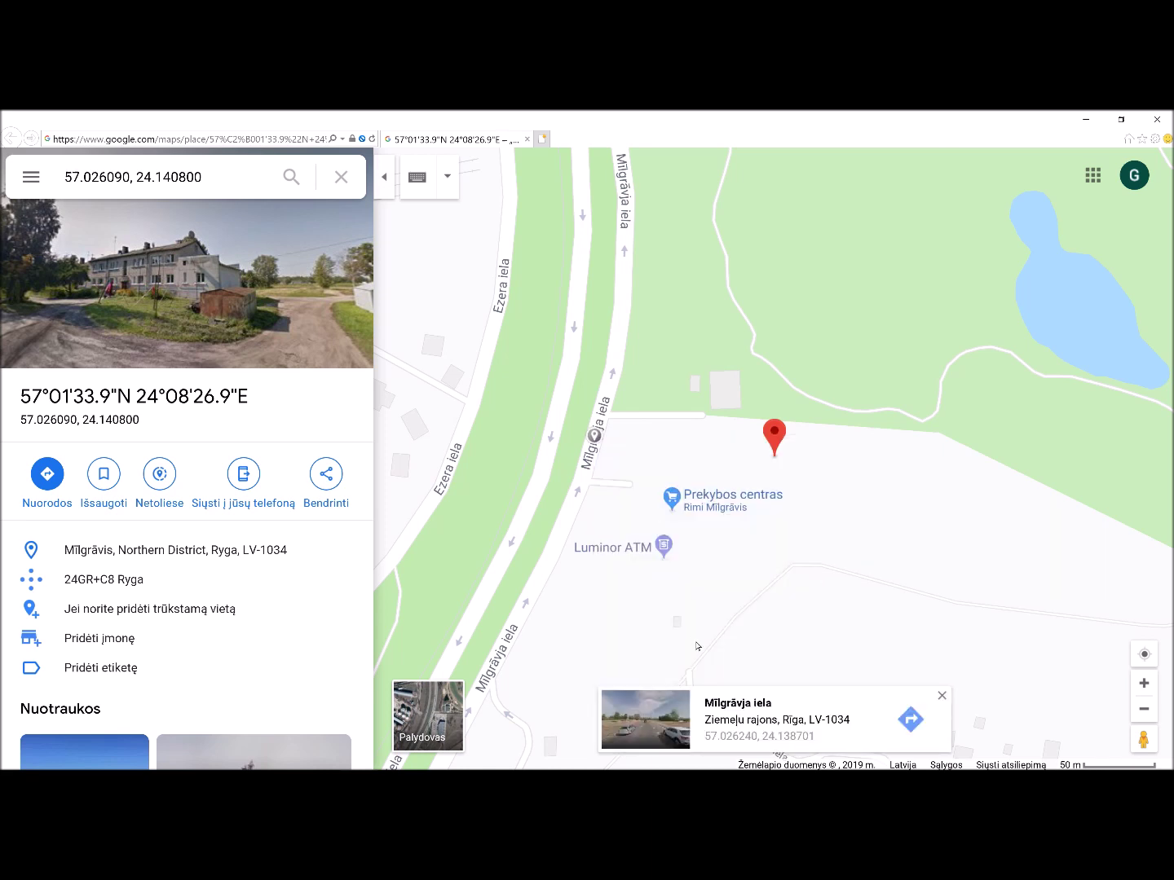
left_click(734, 738)
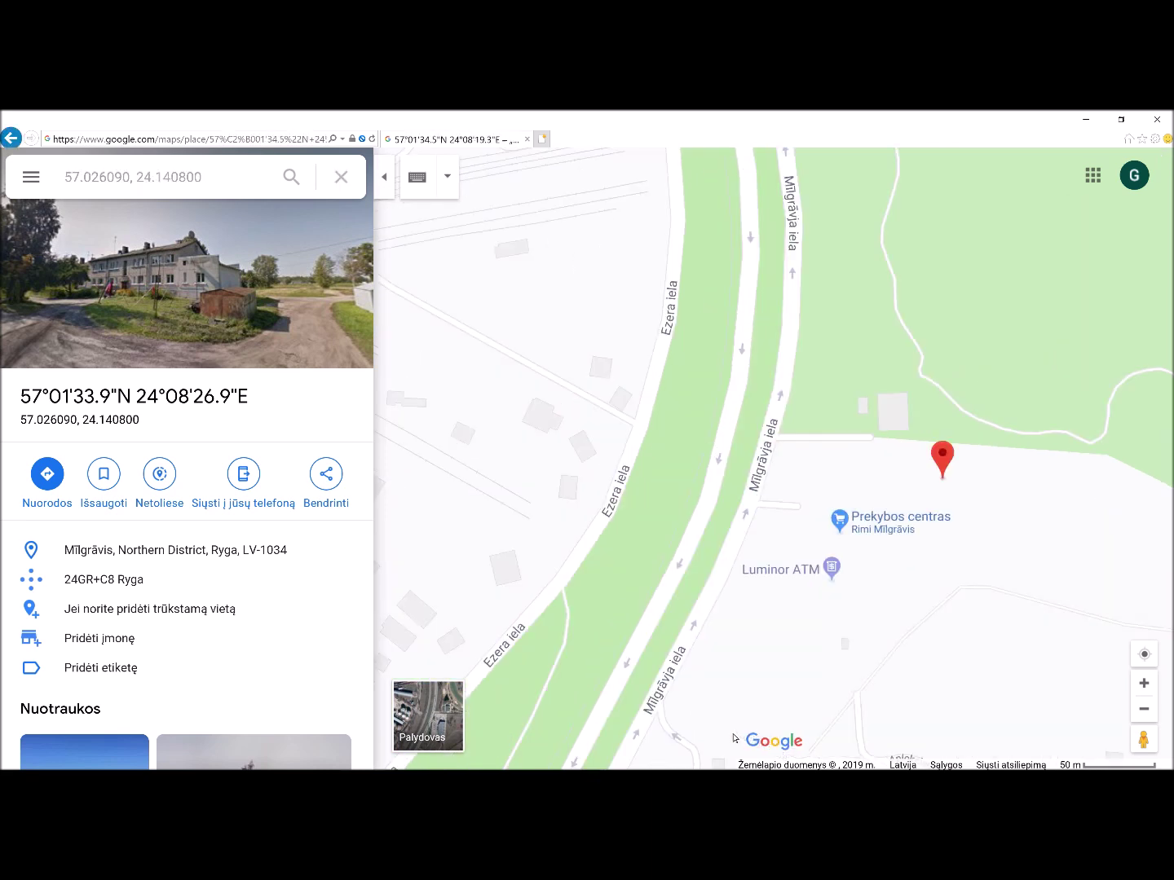
Copy the road spot's decimal coordinates 57.026240, 24.138701 and close the map.
left_click_drag(144, 426, 48, 397)
left_click(210, 419)
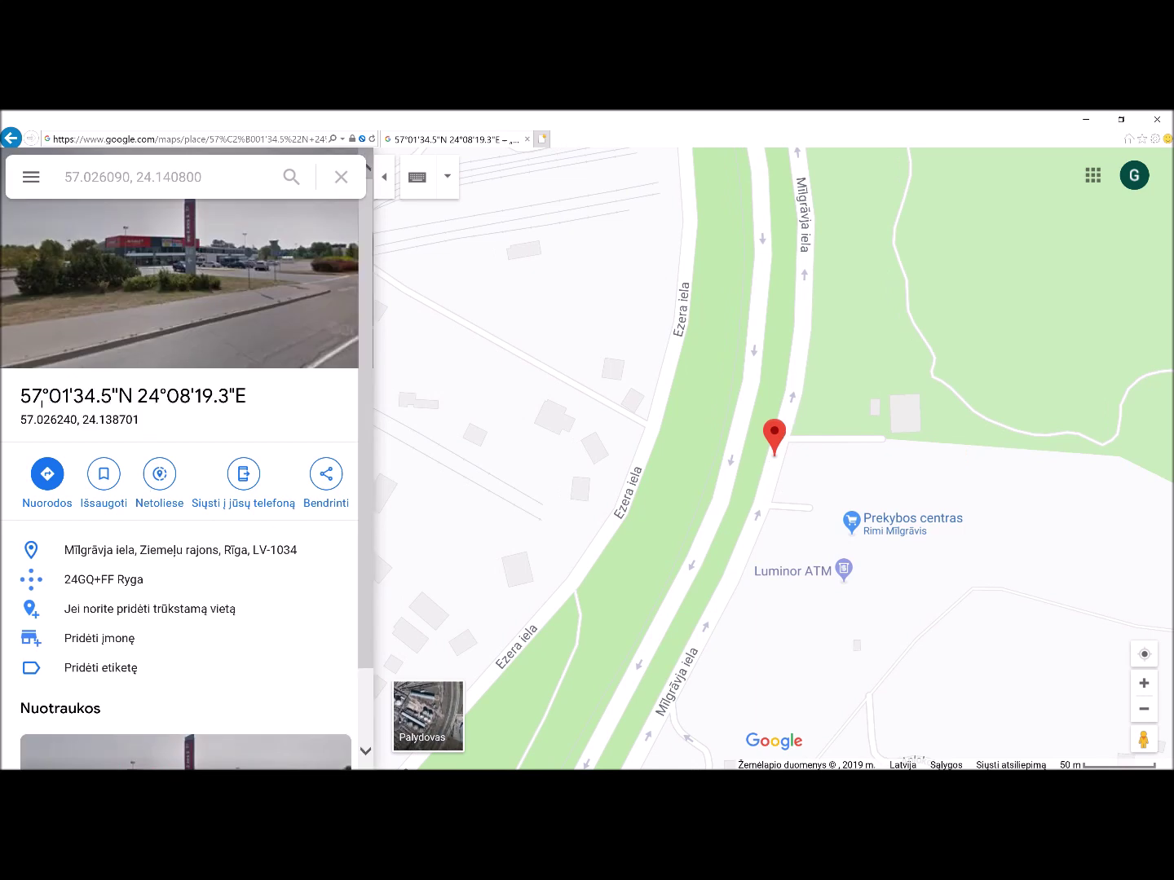
left_click_drag(13, 420, 140, 433)
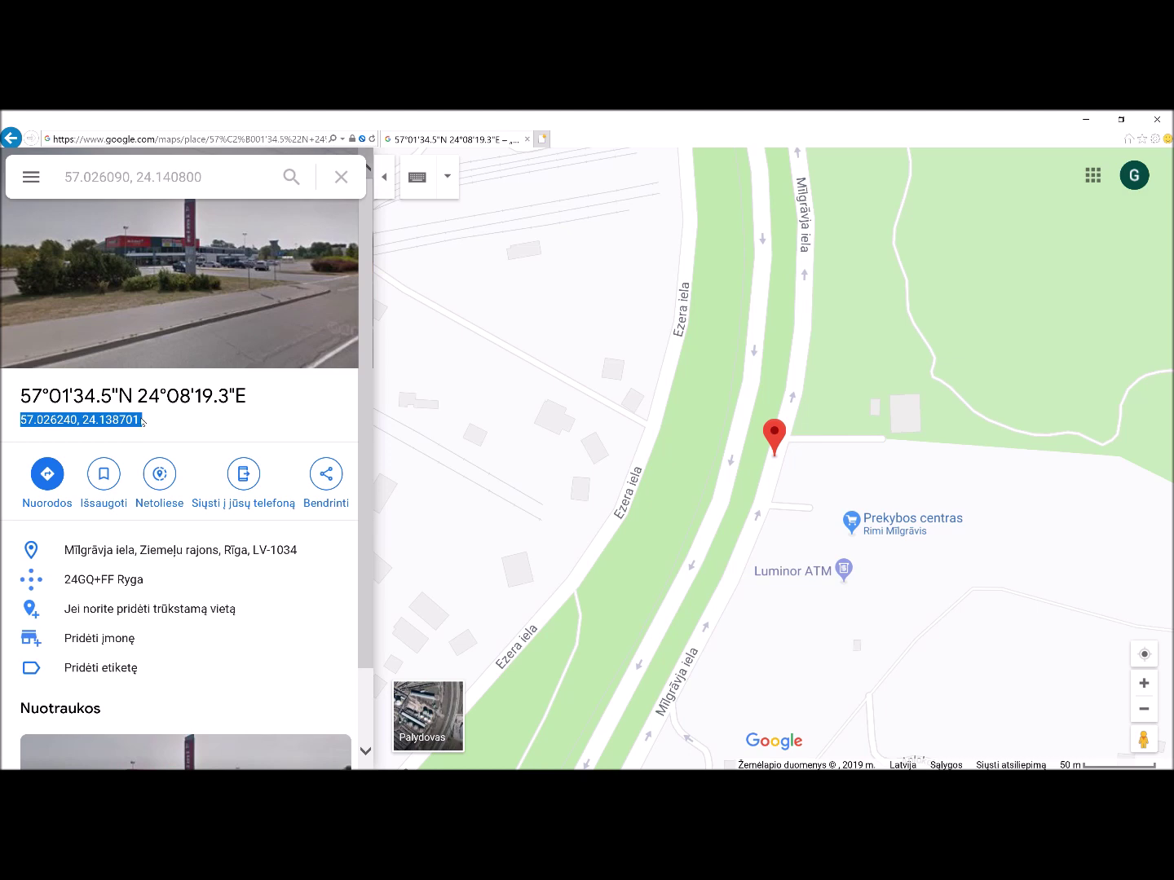
right_click(138, 420)
left_click(157, 441)
left_click(1155, 120)
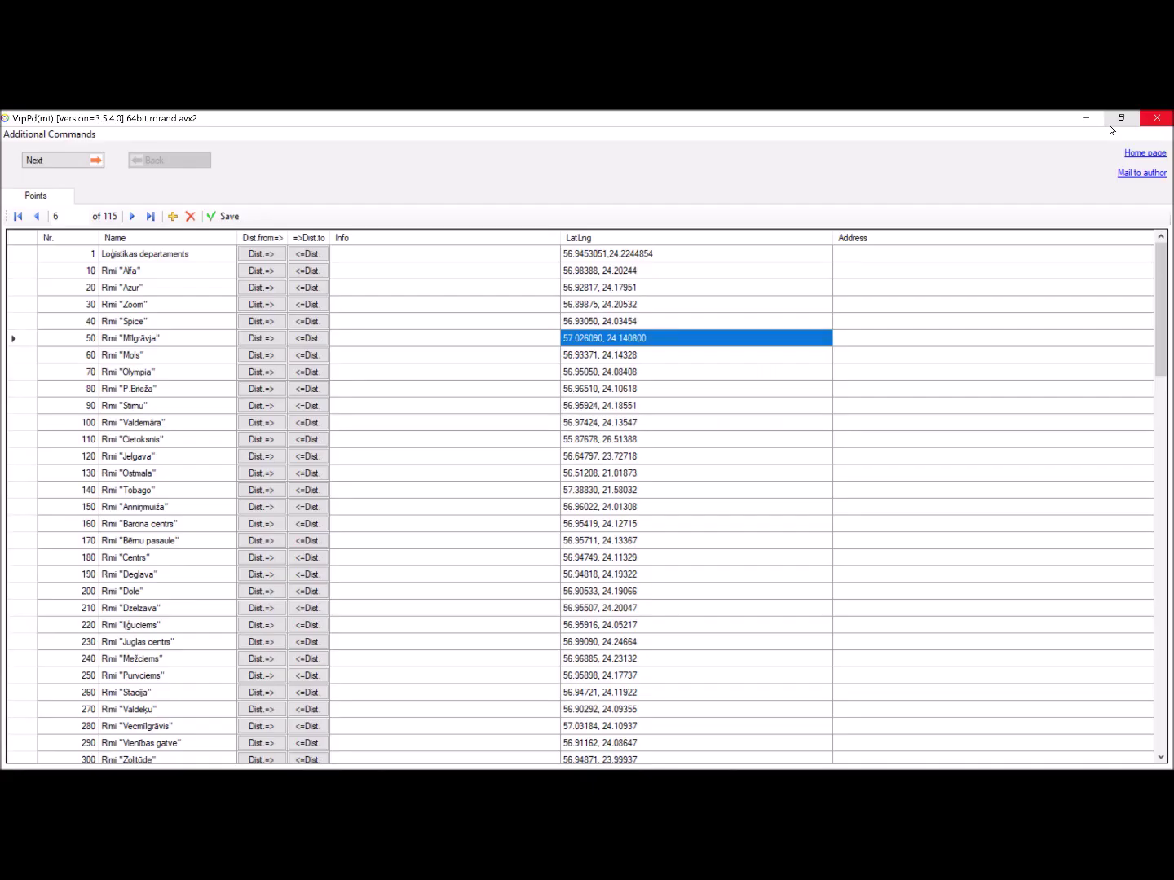
Replace the LatLng value of point 50, Rimi "Mīlgrāvja", with the copied 57.026240, 24.138701 and save the points.
left_click(683, 338)
left_click_drag(649, 338, 562, 339)
right_click(573, 343)
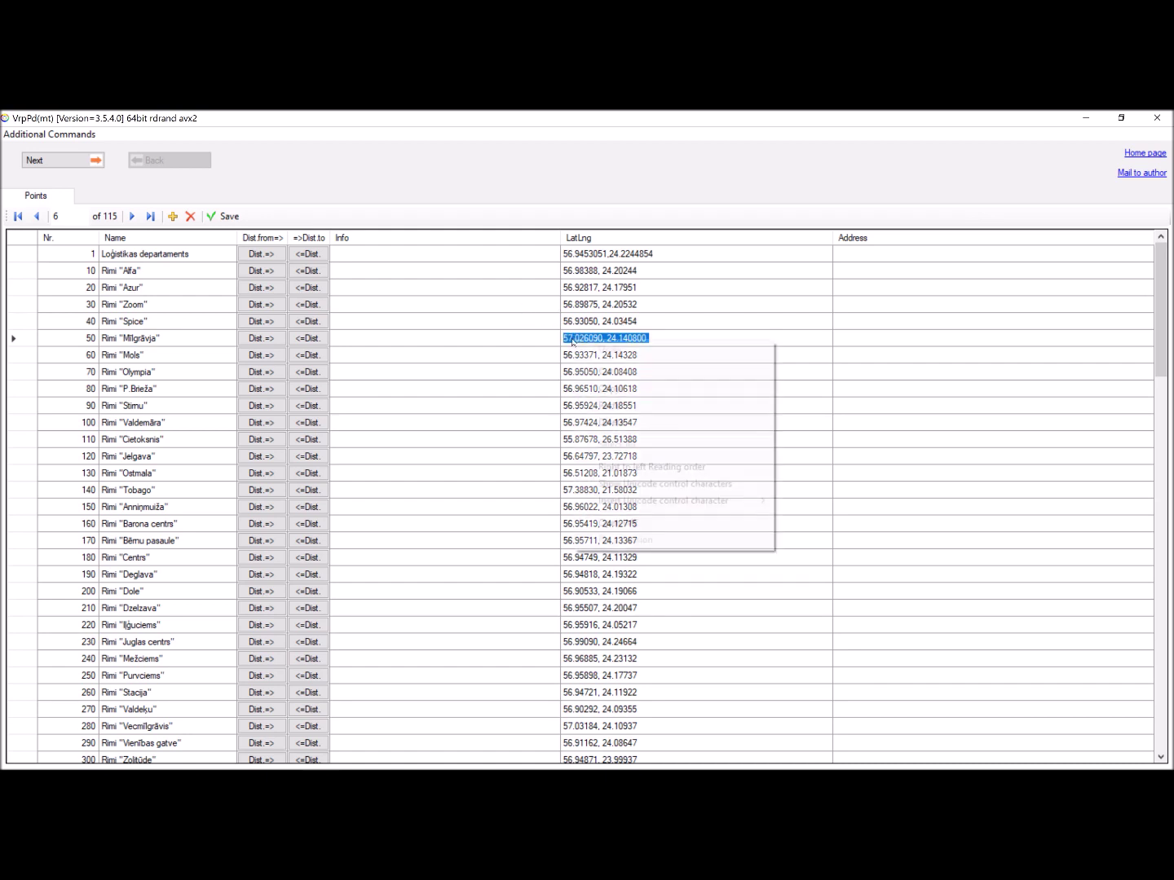
left_click(608, 403)
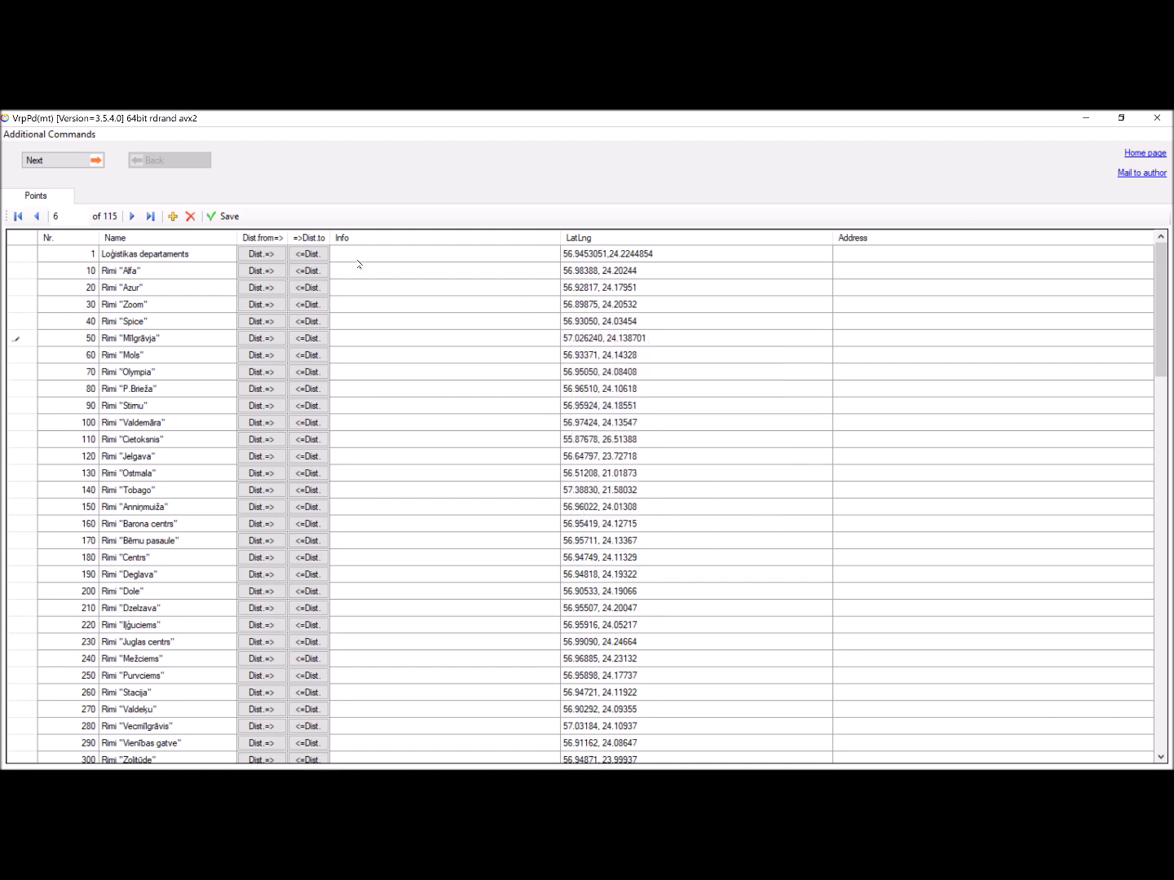
left_click(233, 216)
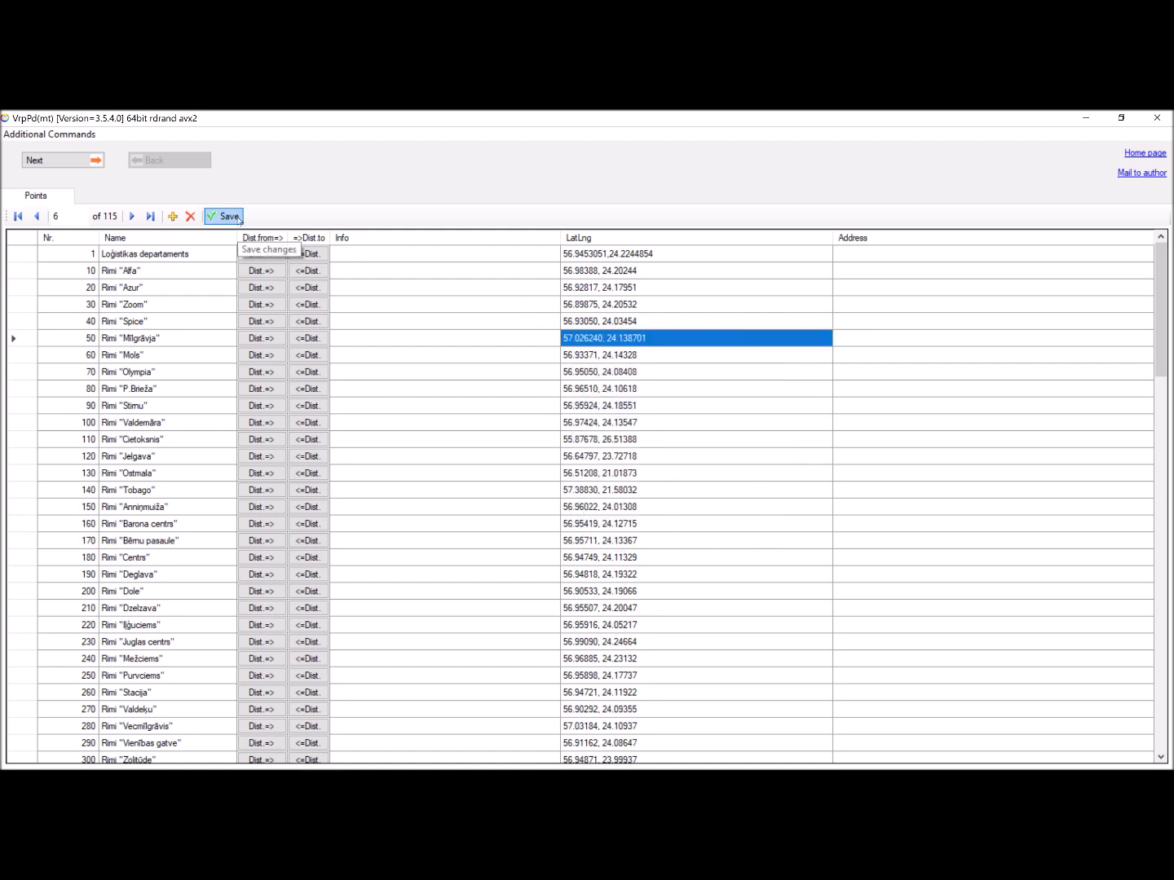
Reopen the OSM distance matrix tool and resolve the corrected points with the BigTruck profile.
left_click(92, 136)
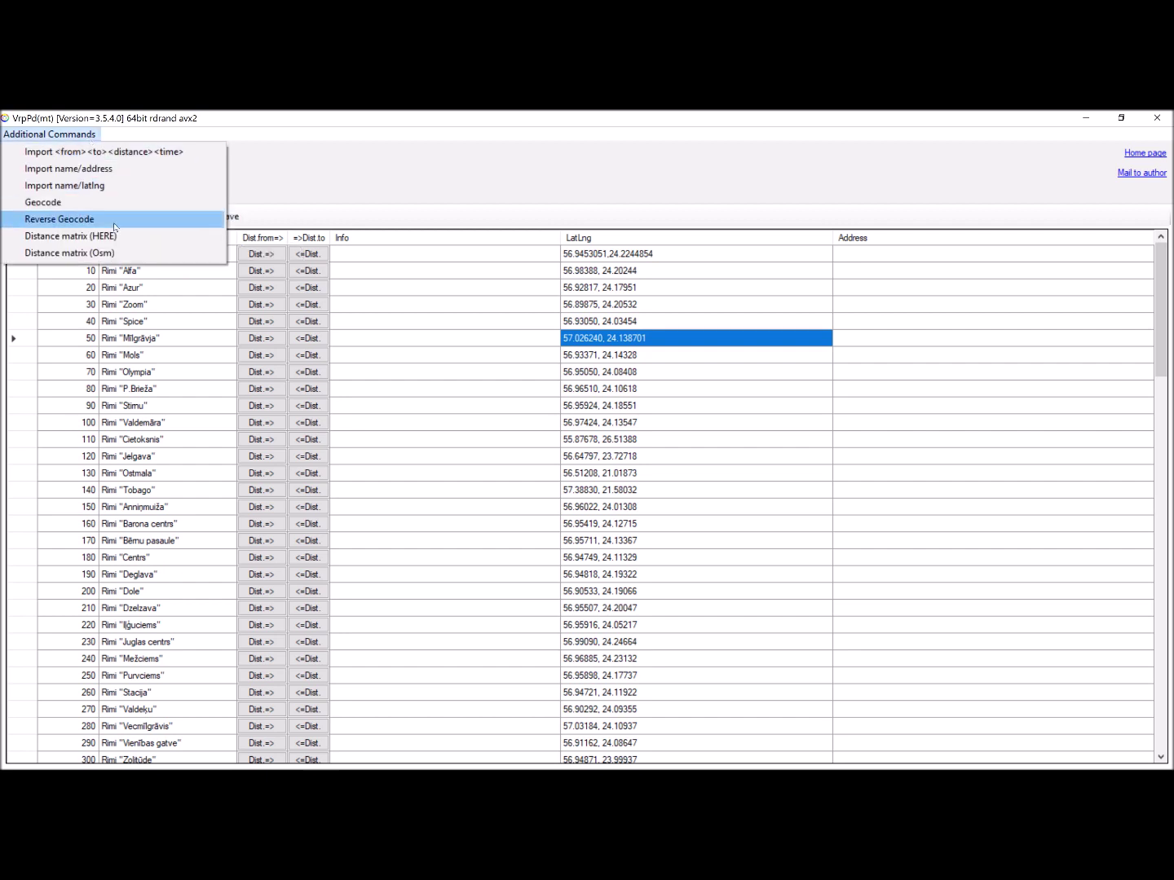
left_click(119, 252)
left_click(581, 399)
left_click(417, 428)
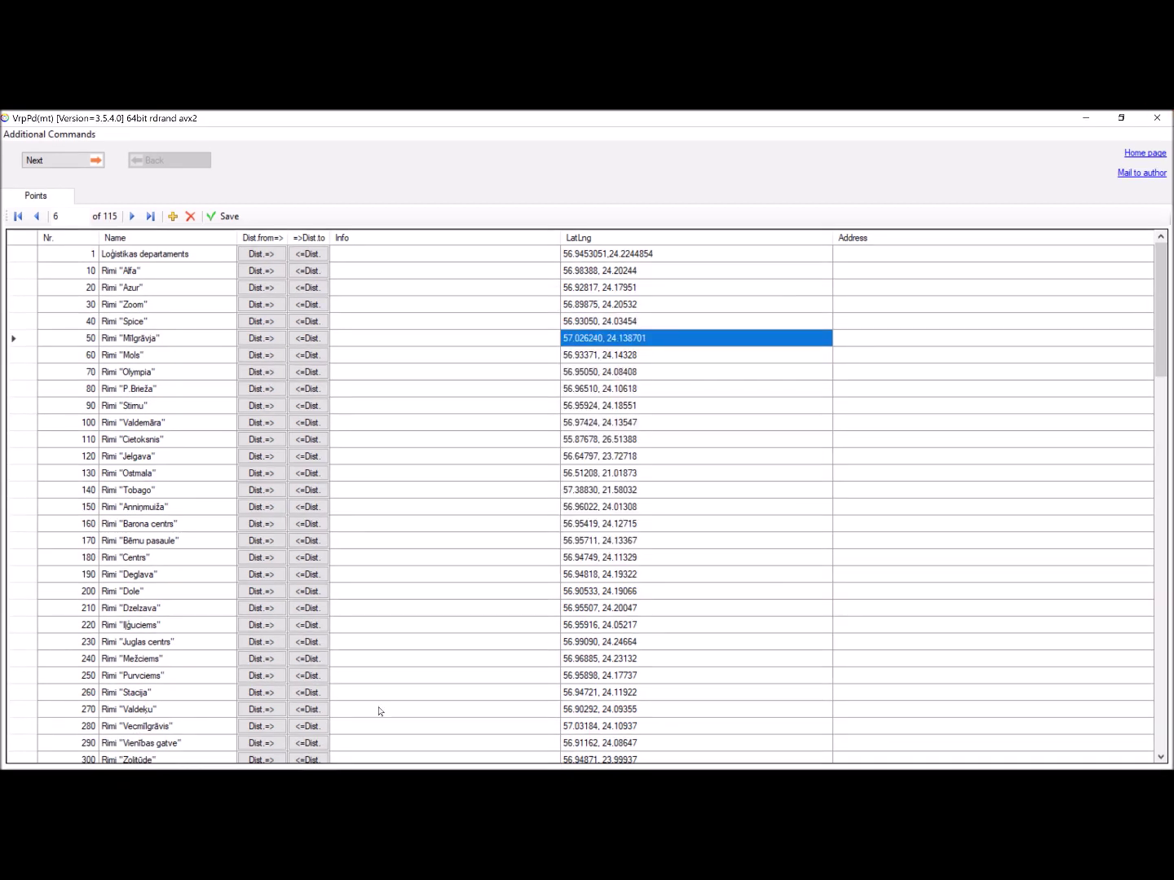
Bring the OsmData window back to the front, calculate the distances between all points, and close it when finished.
left_click(318, 756)
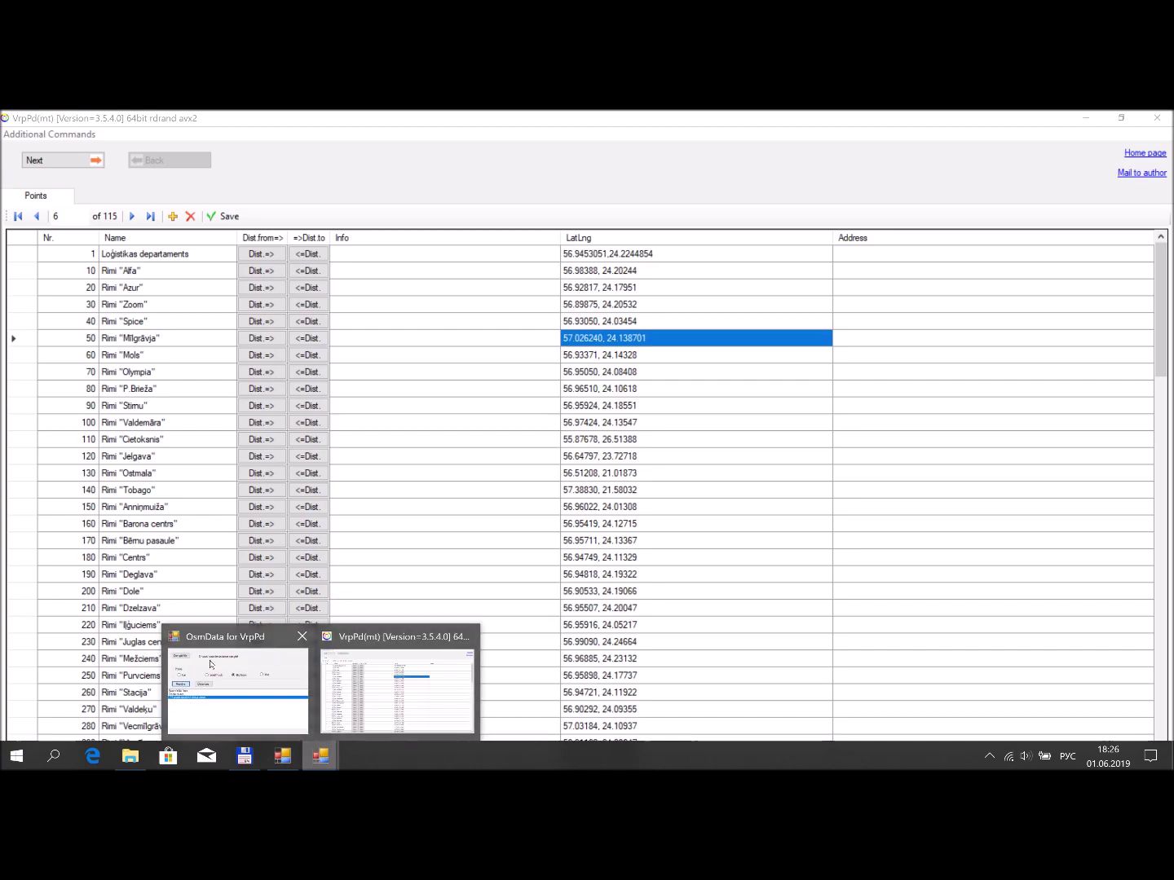
left_click(212, 666)
left_click(473, 468)
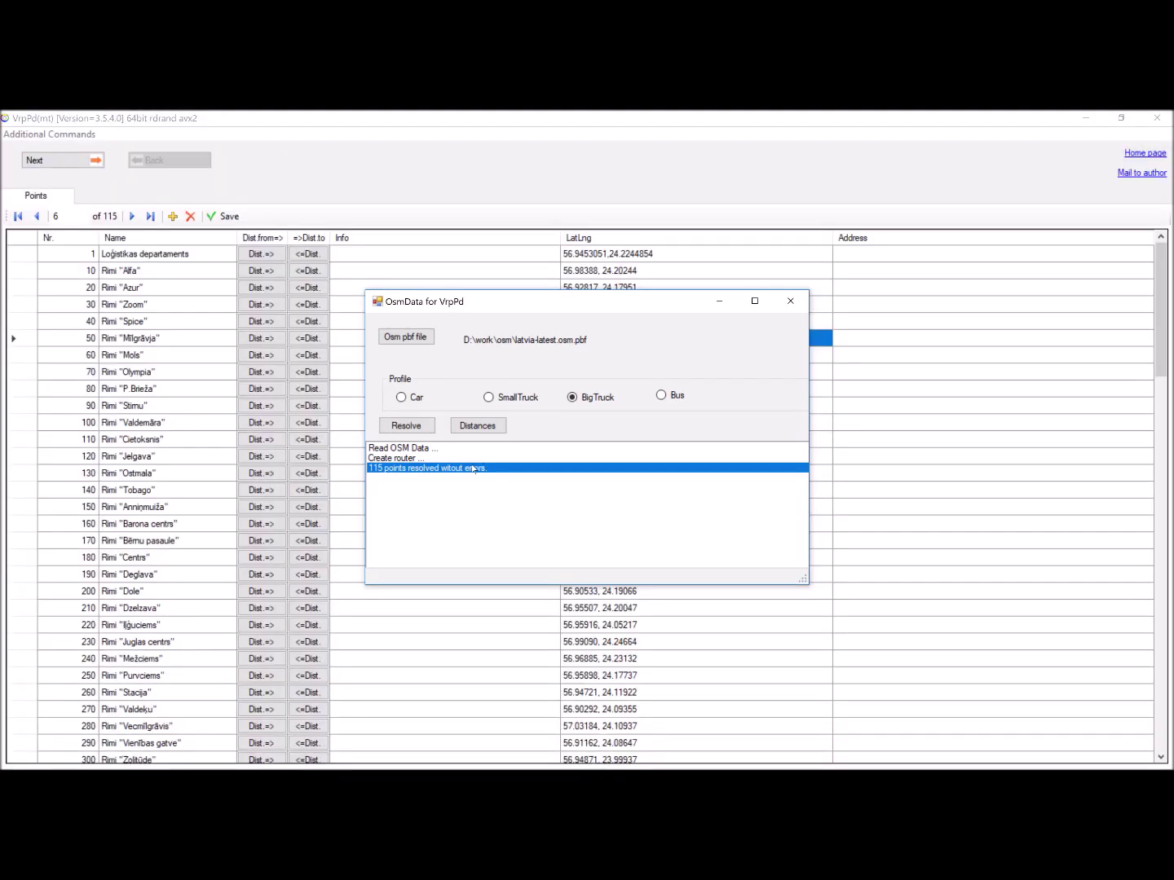
left_click(478, 427)
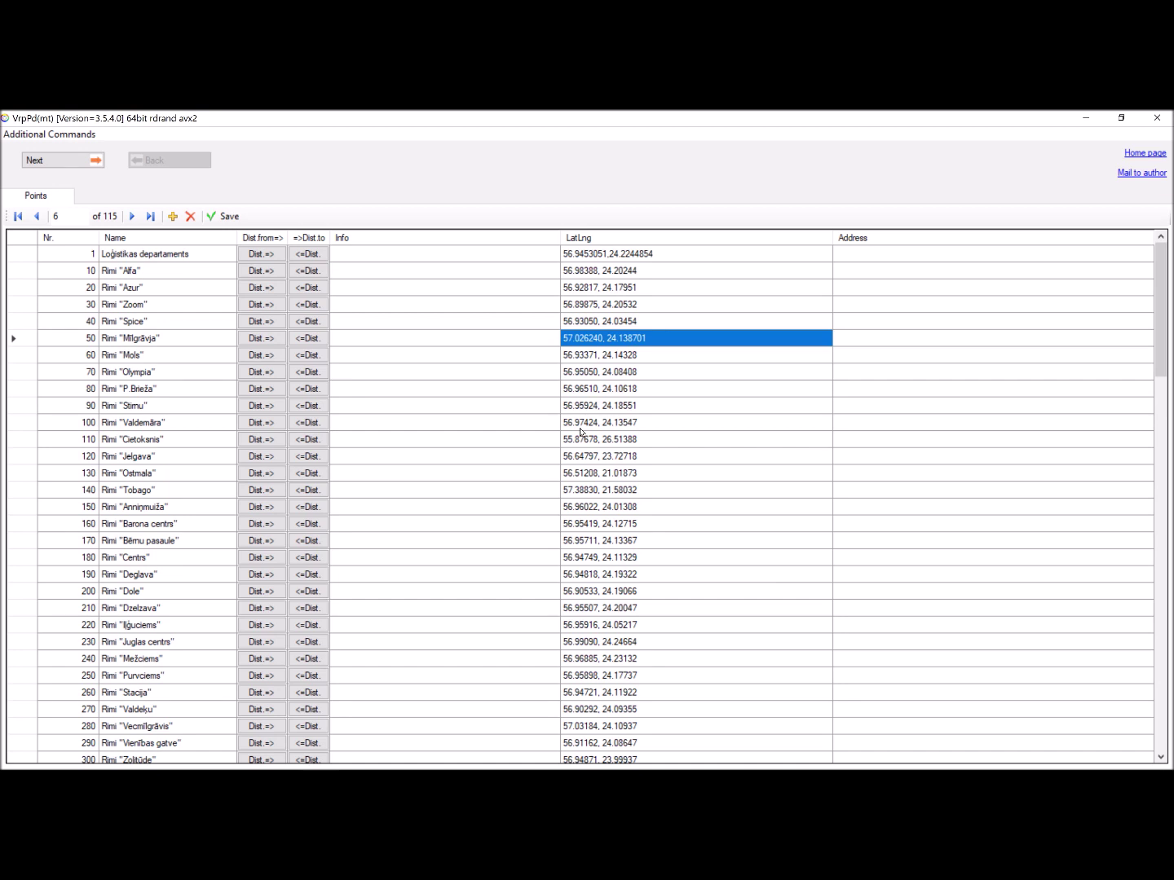
left_click(272, 255)
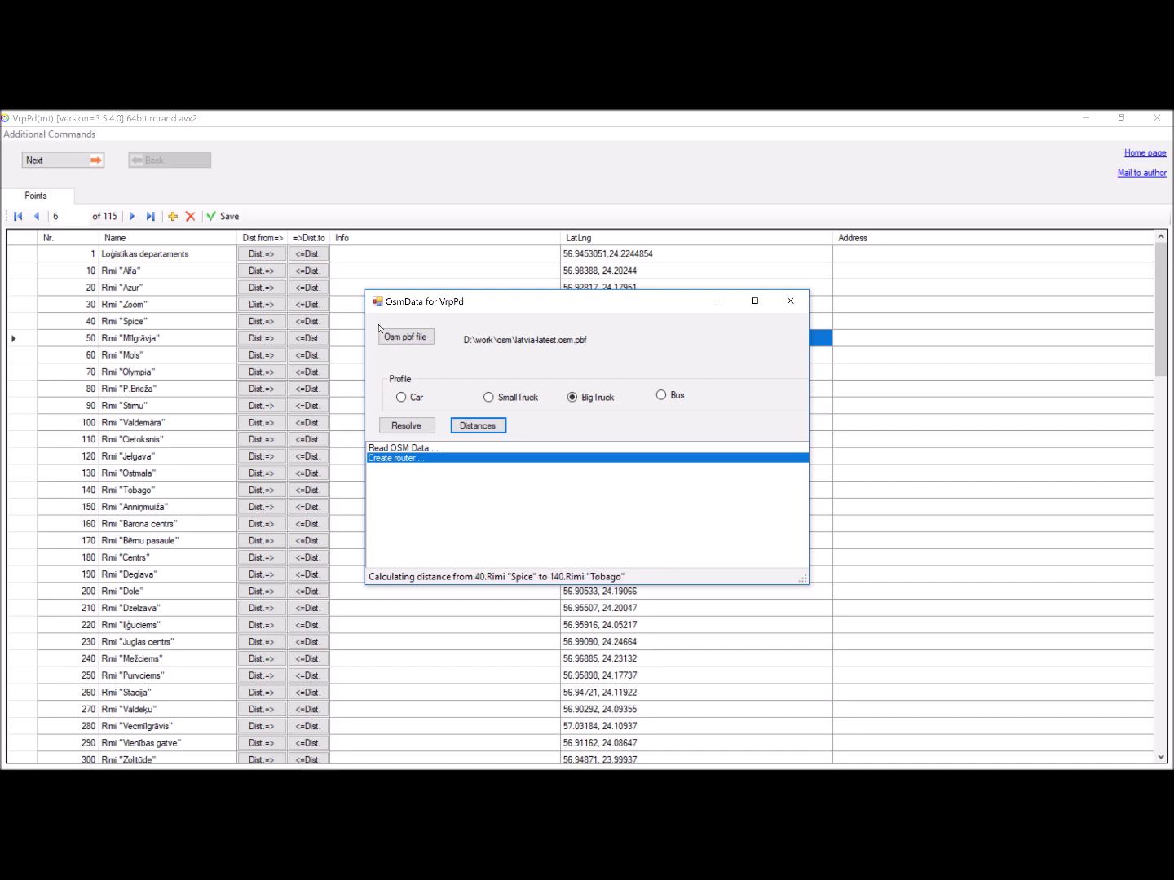
left_click(546, 458)
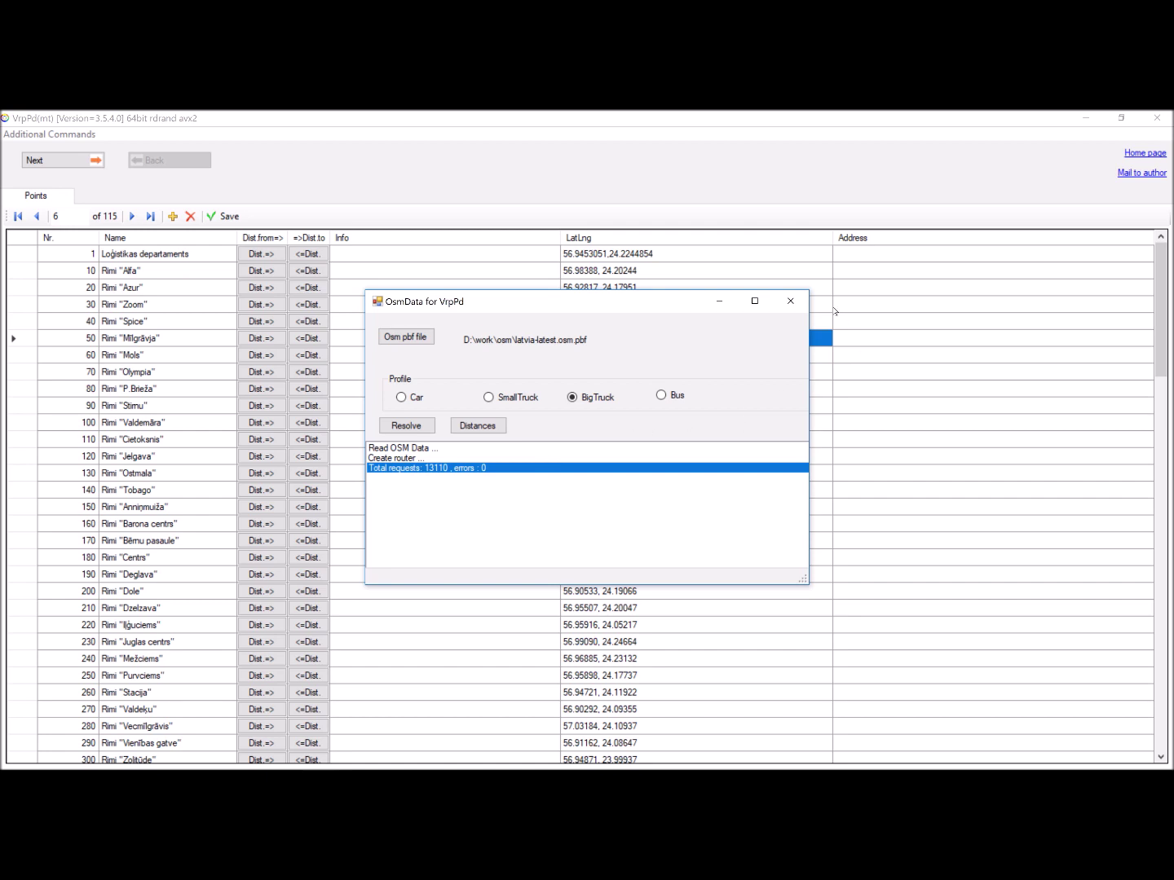
left_click(799, 297)
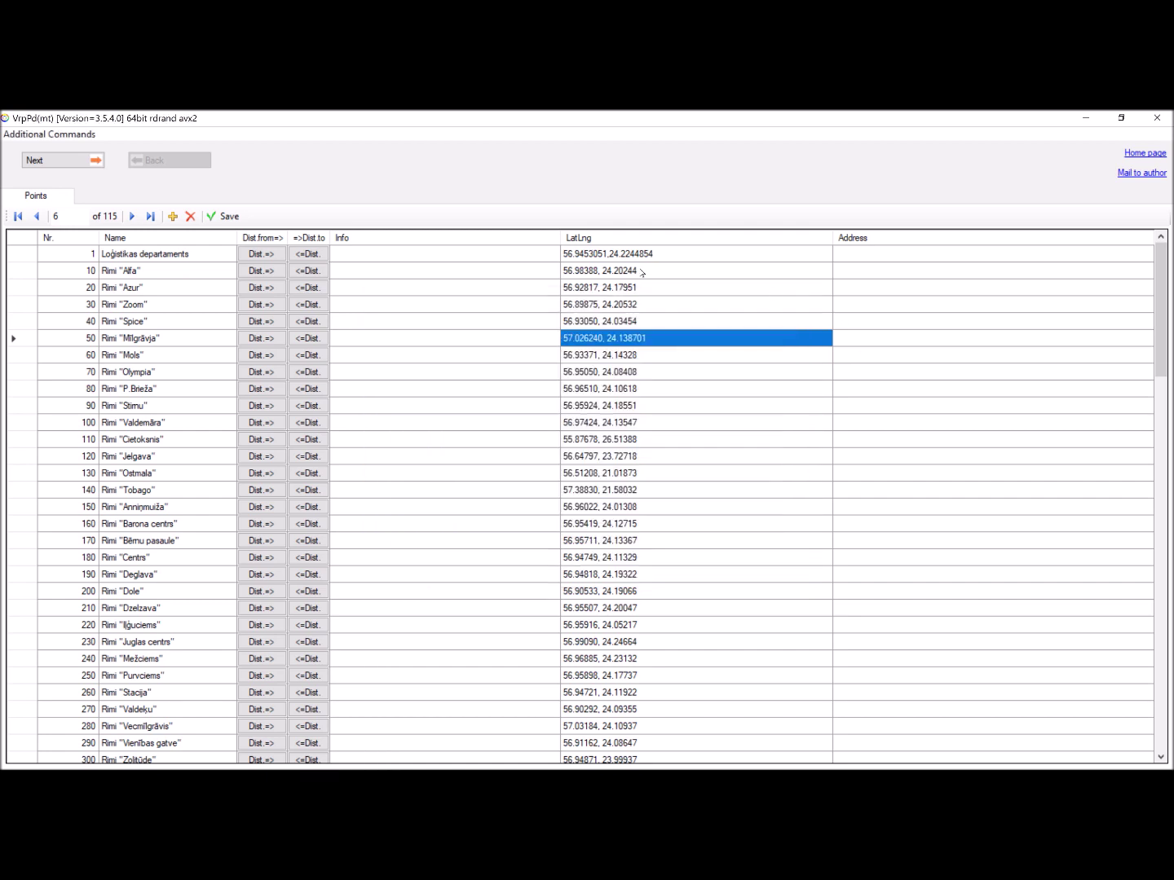
Examine the full list of distances and times from "Loģistikas departaments" to all other points, and close it without changes.
left_click(253, 253)
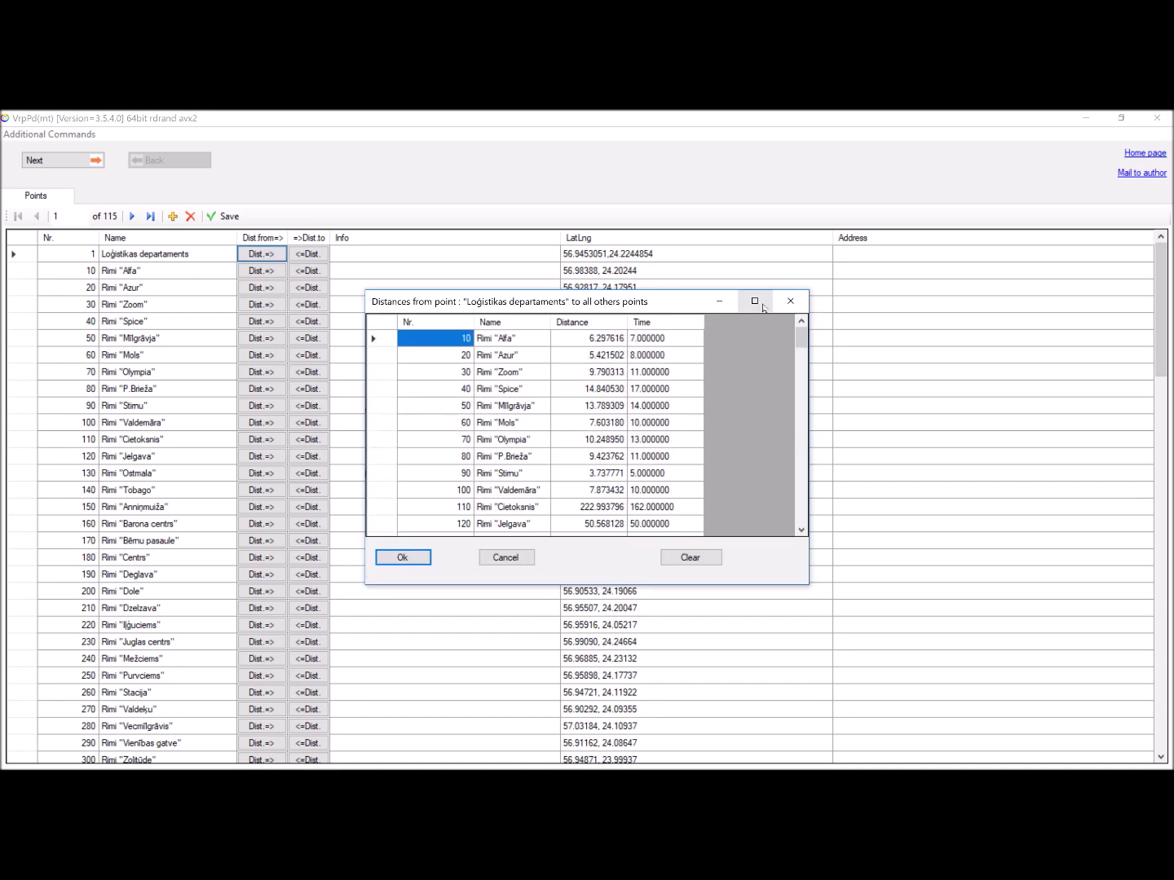
left_click(758, 300)
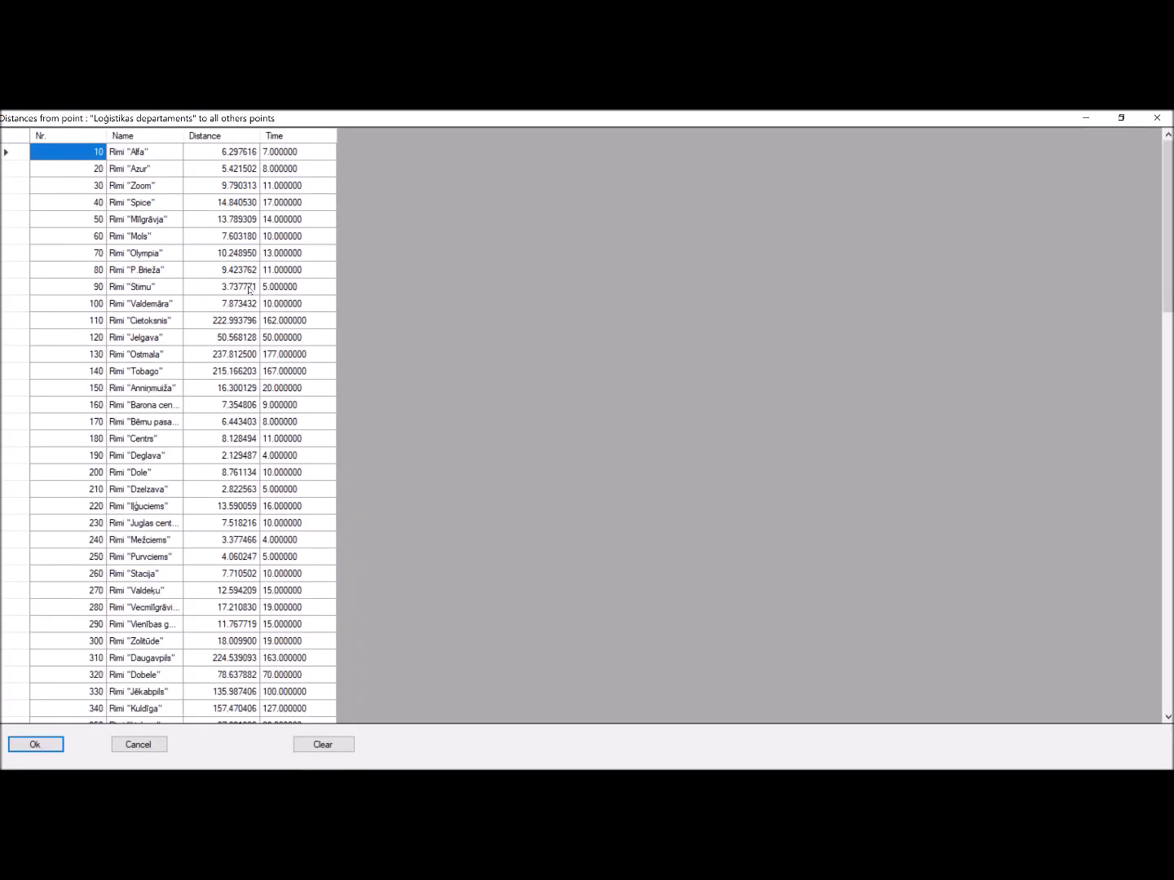
scroll(250, 290, "down", 3)
scroll(249, 290, "down", 20)
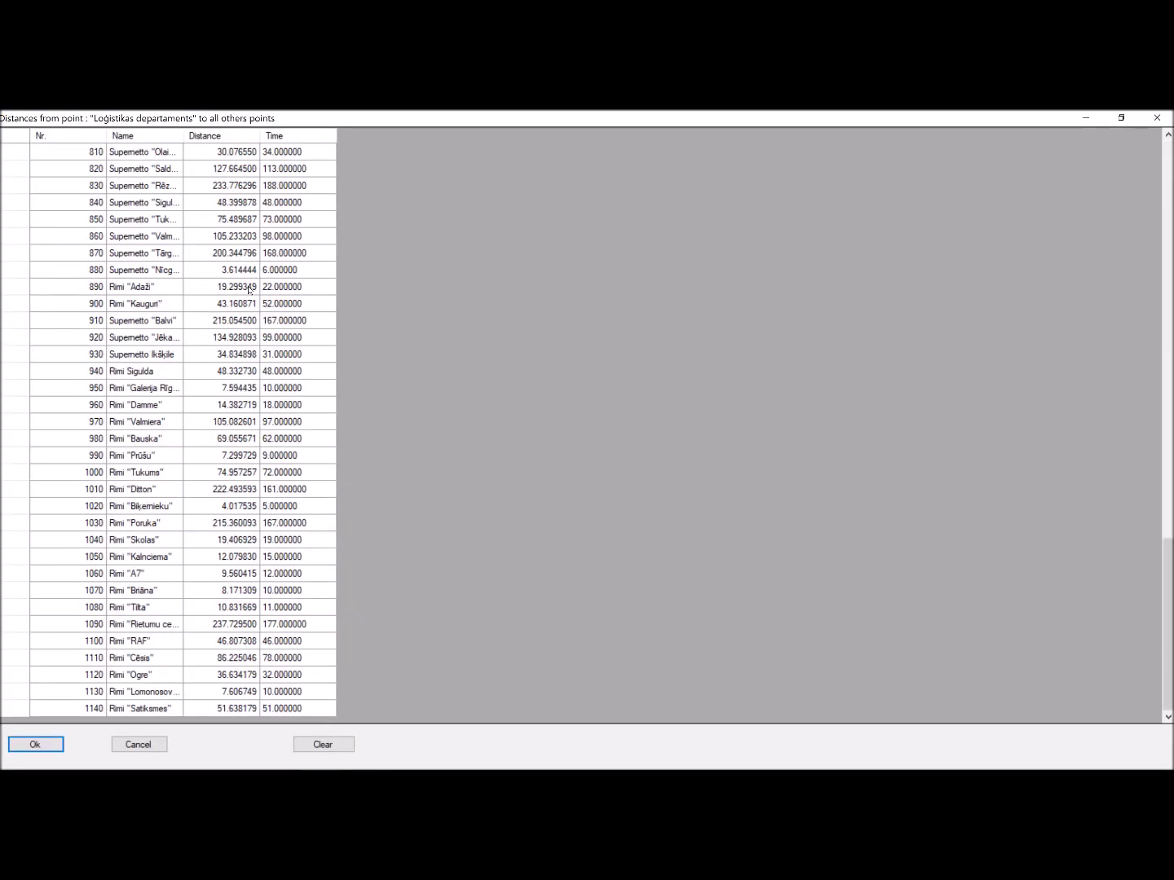
left_click(136, 744)
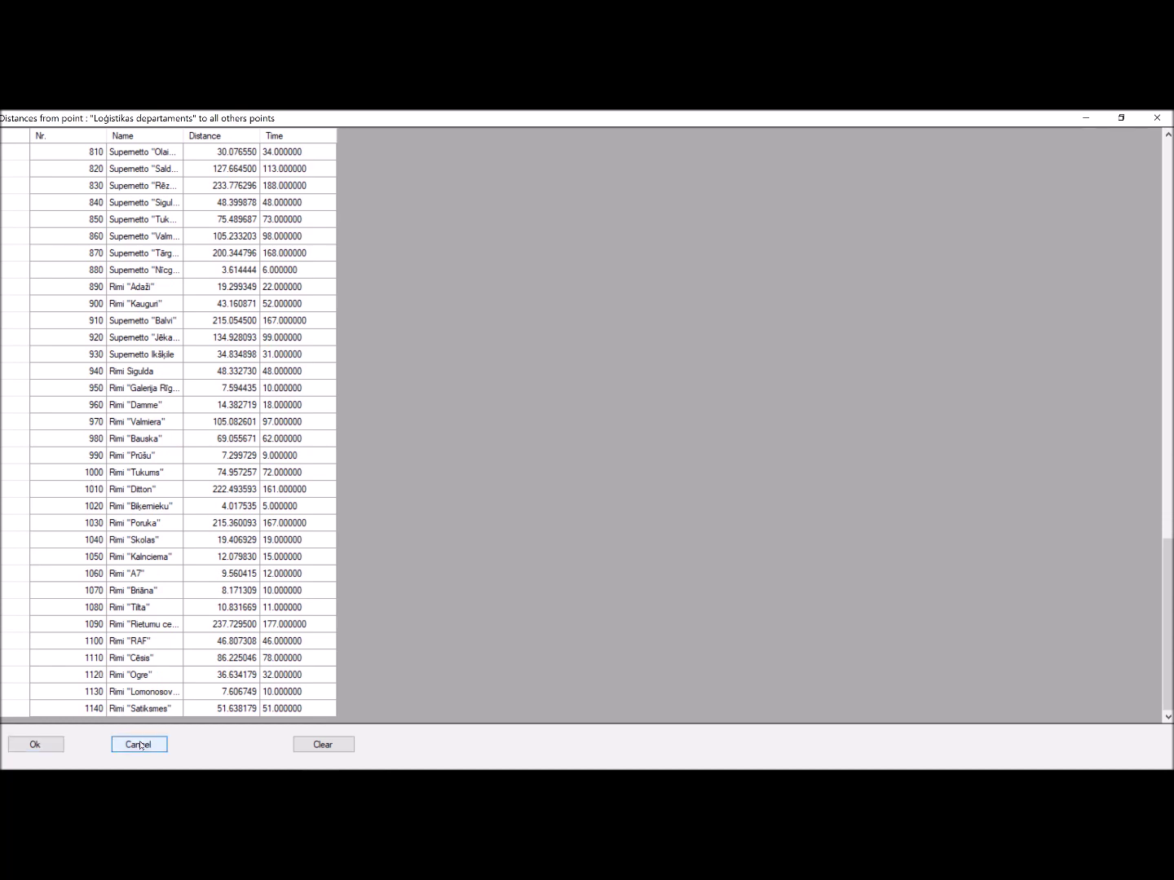
Examine the full list of distances and times from the other points to "Loģistikas departaments", and close it without changes.
key("Tab")
key("space")
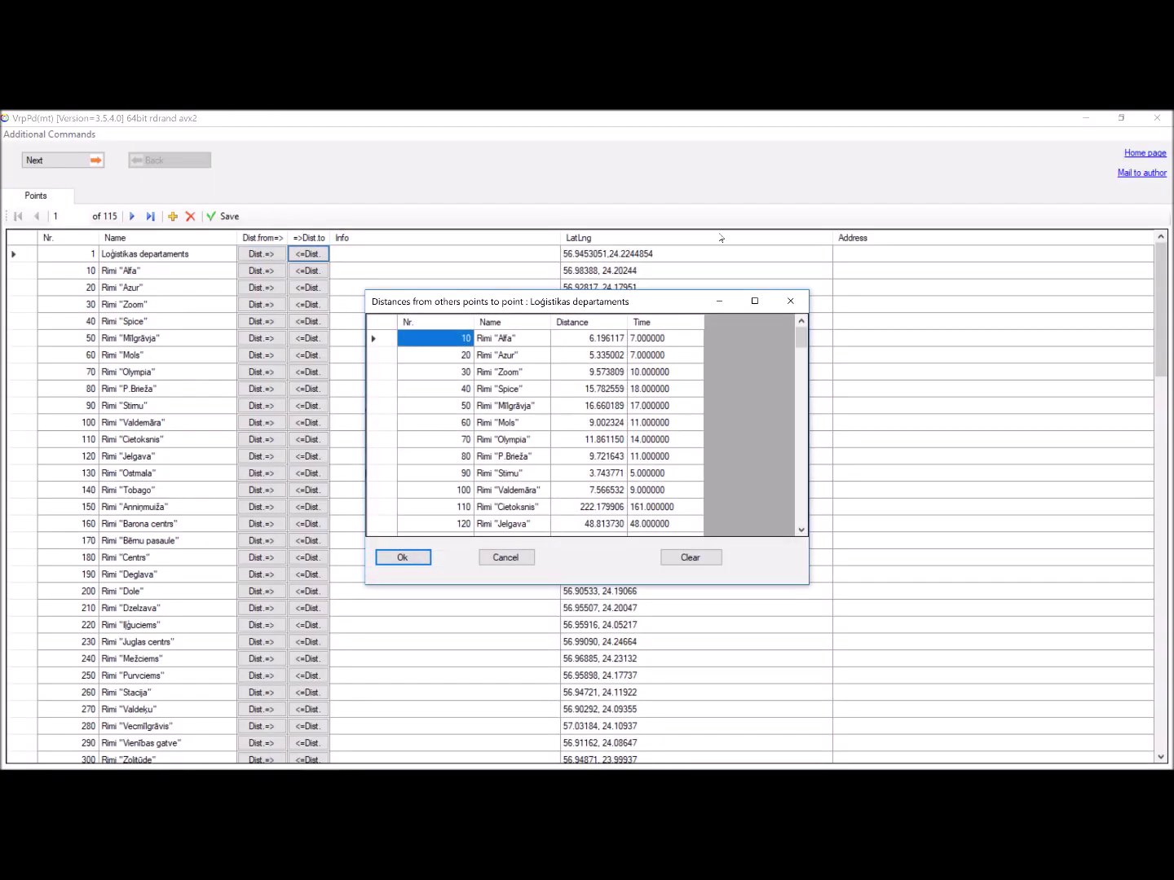
left_click(755, 300)
scroll(310, 342, "down", 20)
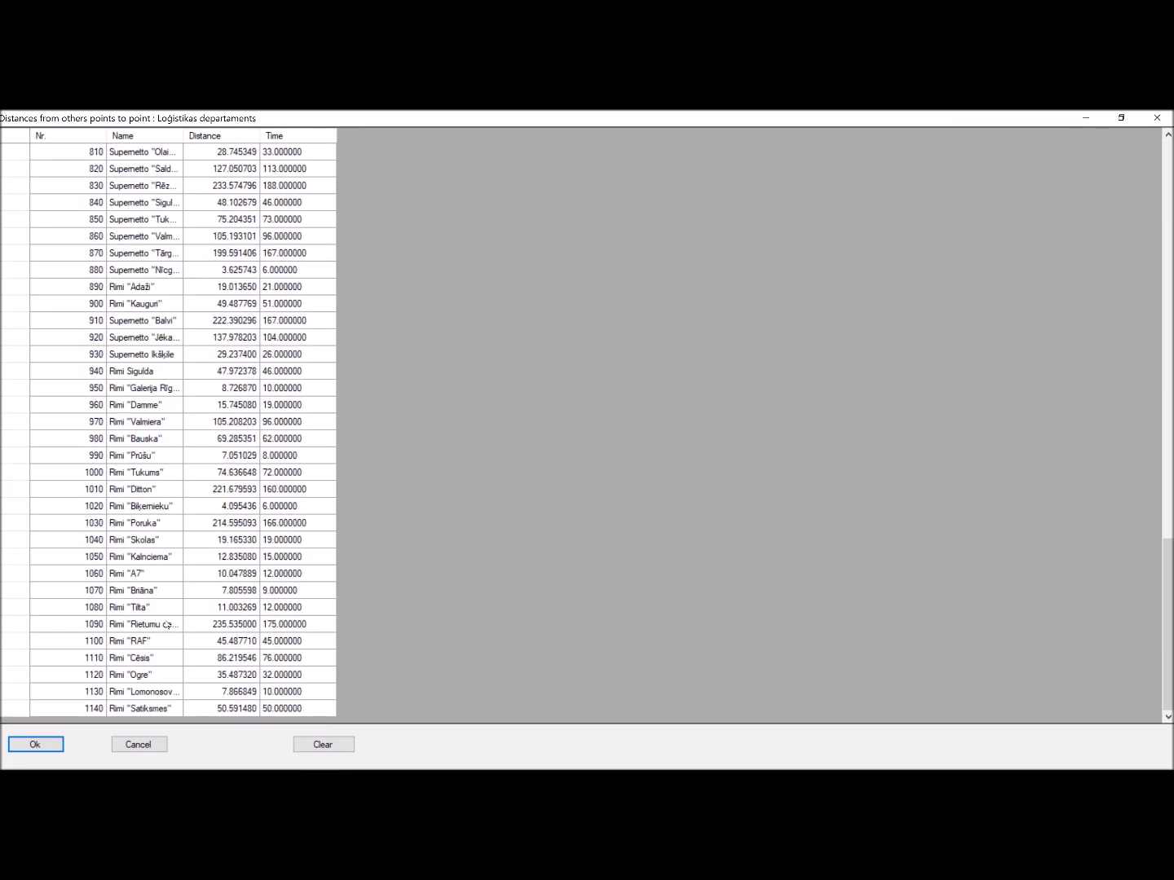
left_click(144, 743)
Examine the distances and times from the last point, Rimi "Satiksmes", to all other points, and close the list without changes.
scroll(528, 448, "down", 20)
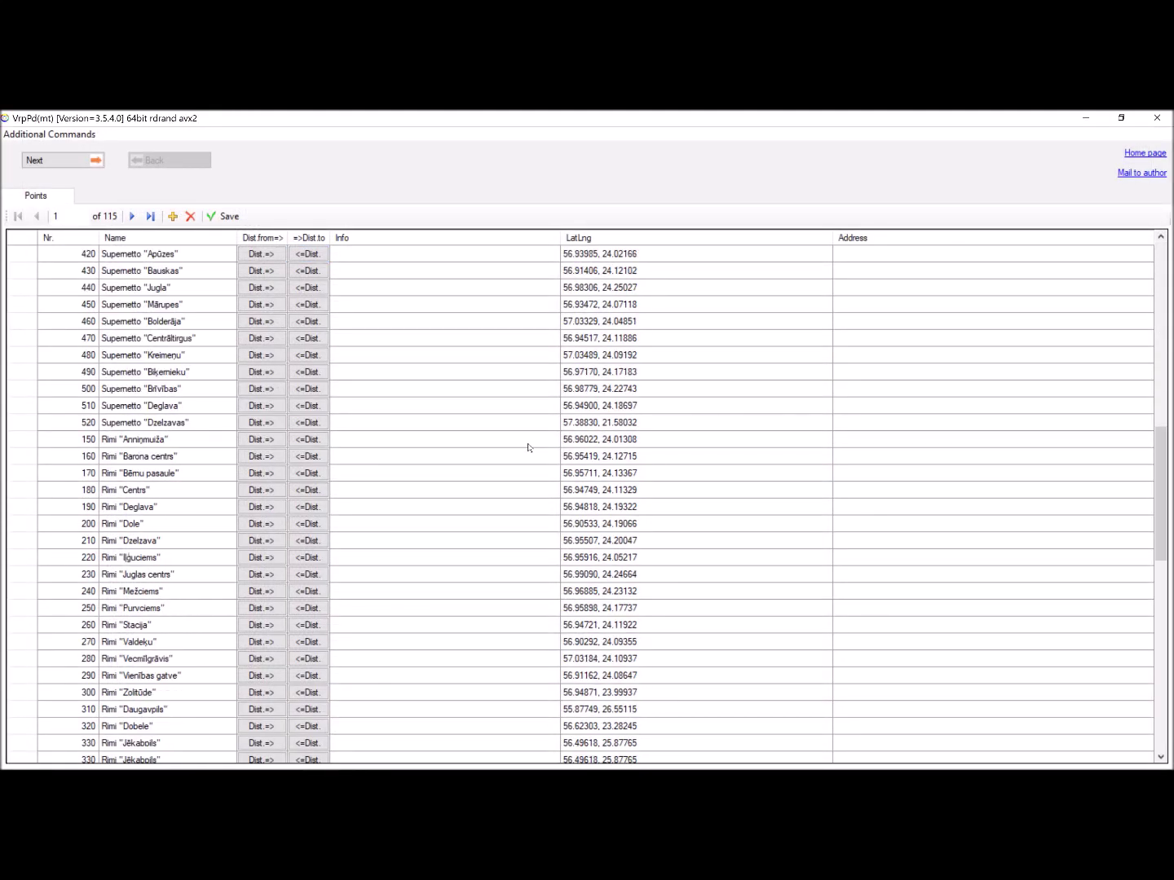
left_click(257, 725)
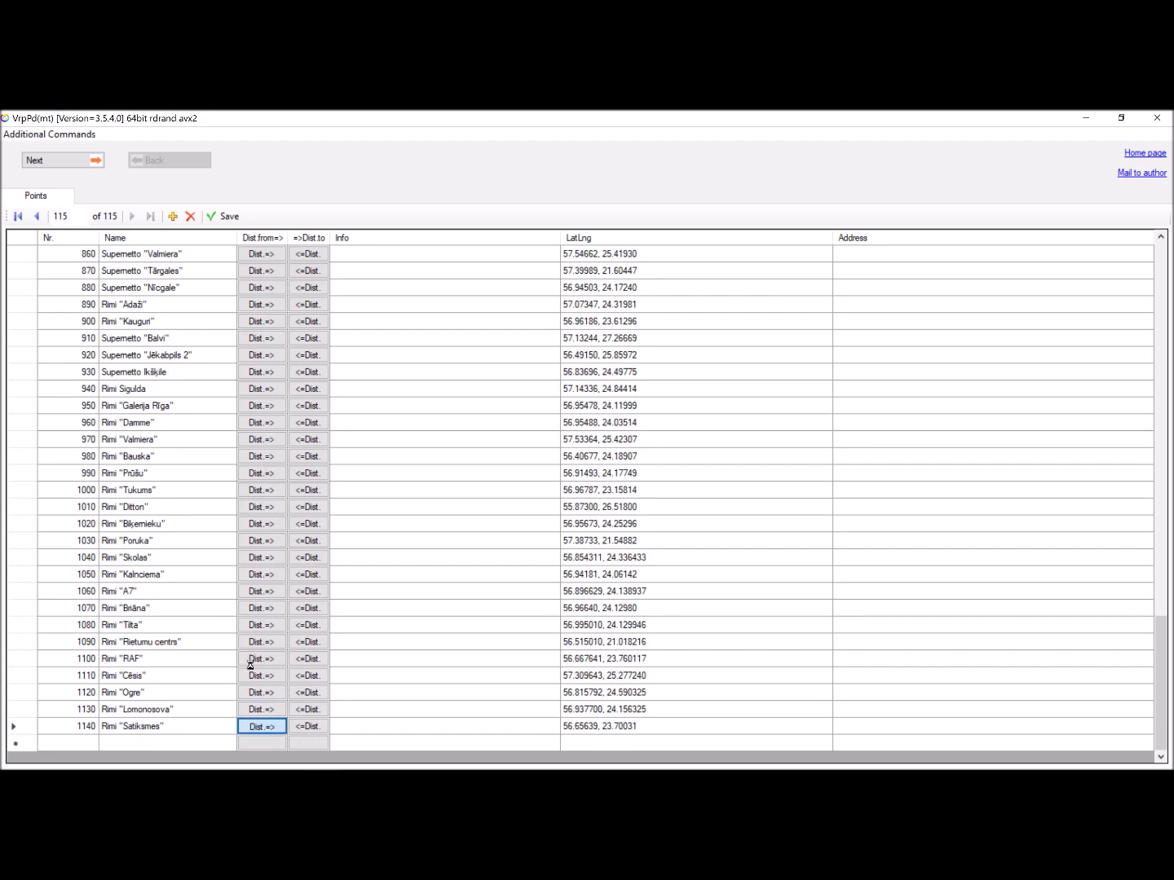
left_click(754, 300)
scroll(245, 338, "down", 20)
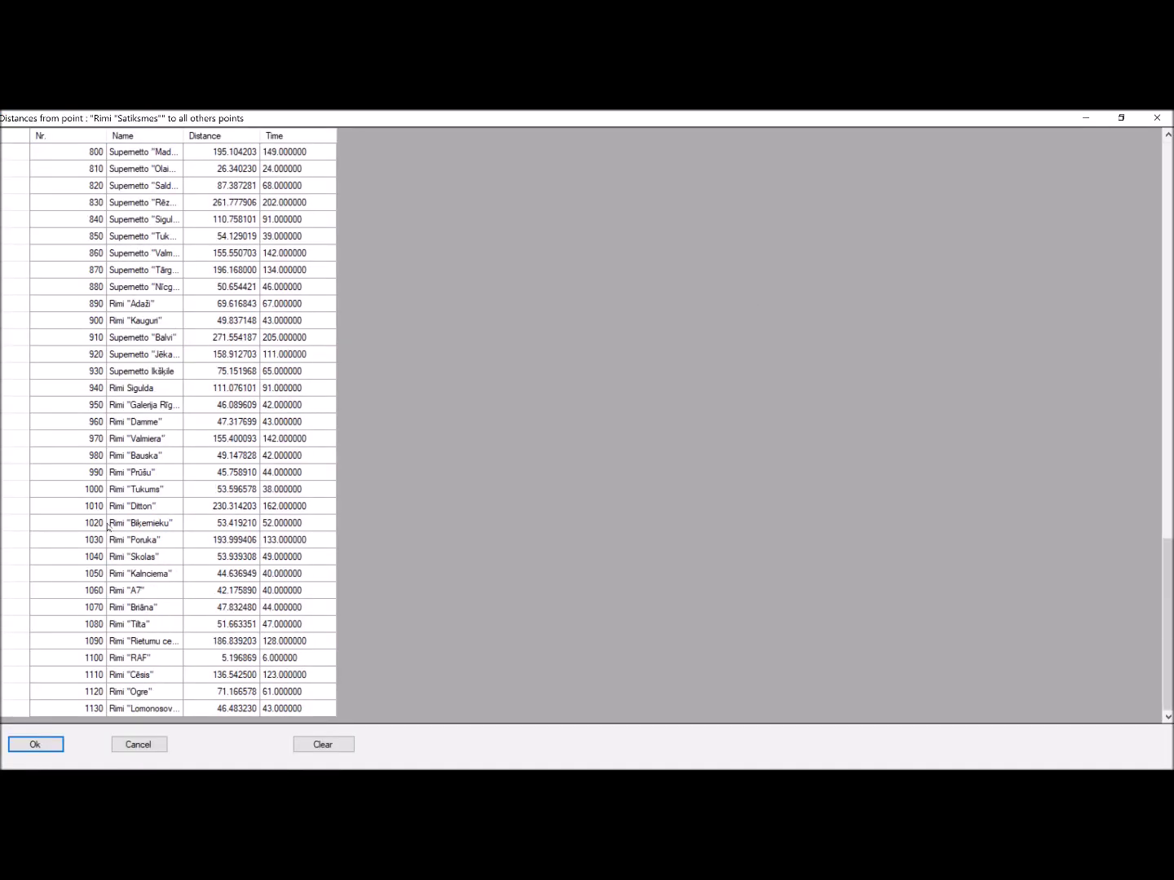
left_click(137, 745)
Examine the full list of distances and times from the other points to Rimi "Satiksmes".
left_click(320, 726)
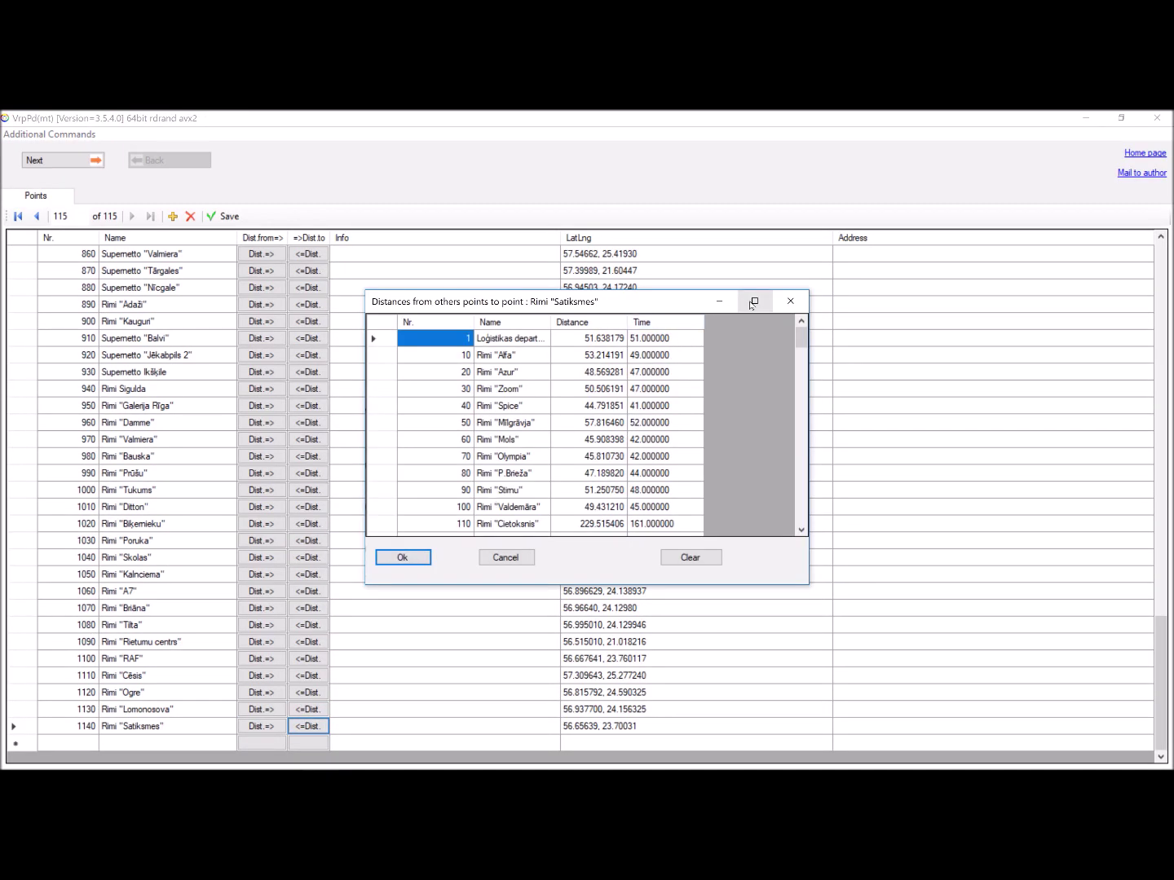
left_click(753, 300)
scroll(275, 407, "down", 20)
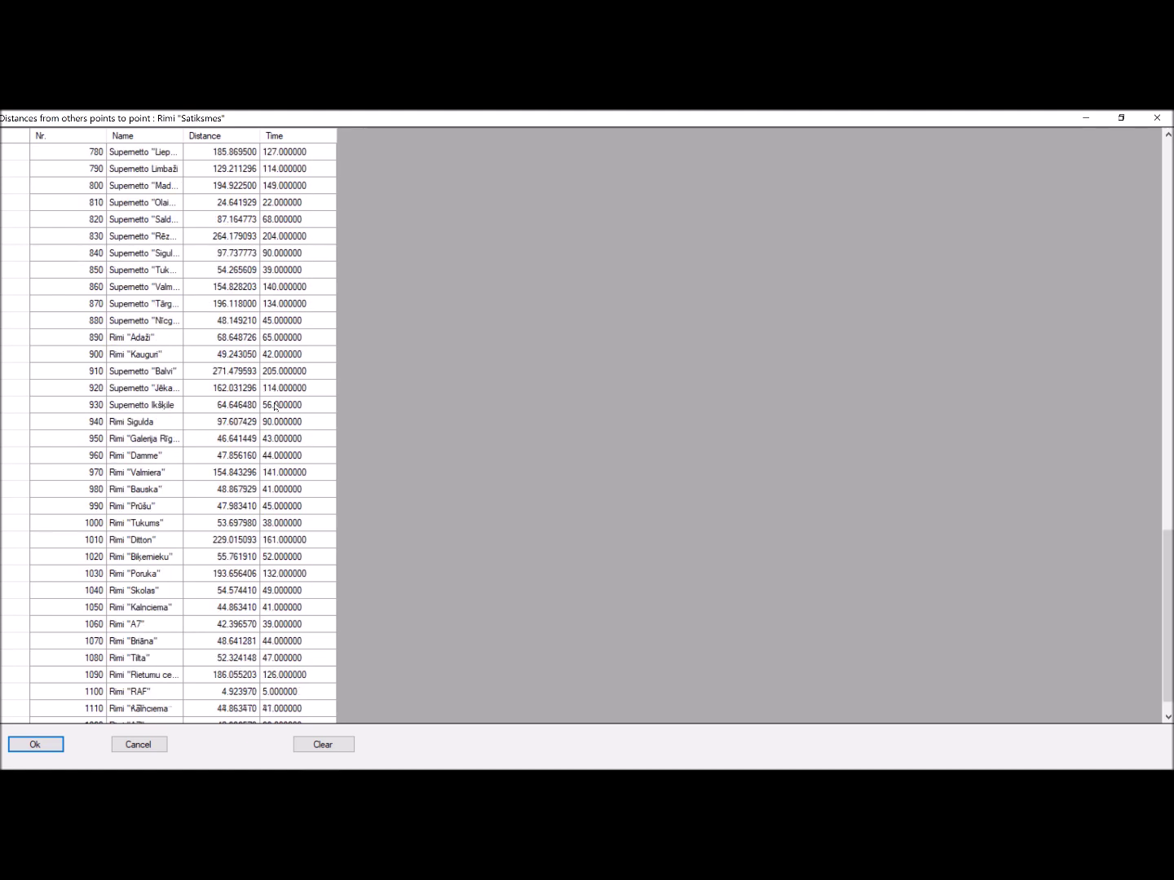
scroll(274, 407, "up", 20)
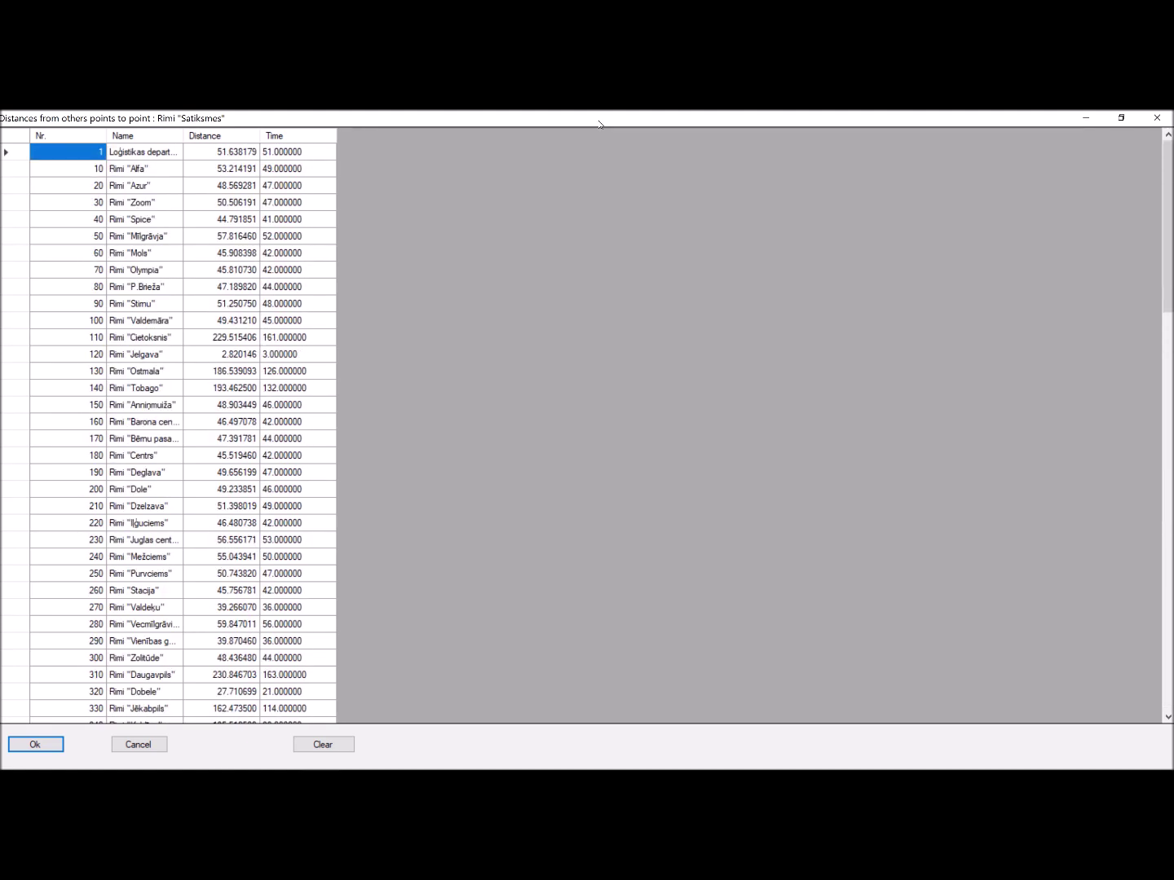
Close the distance list and start the route optimization with the existing vehicles and orders.
left_click(1156, 118)
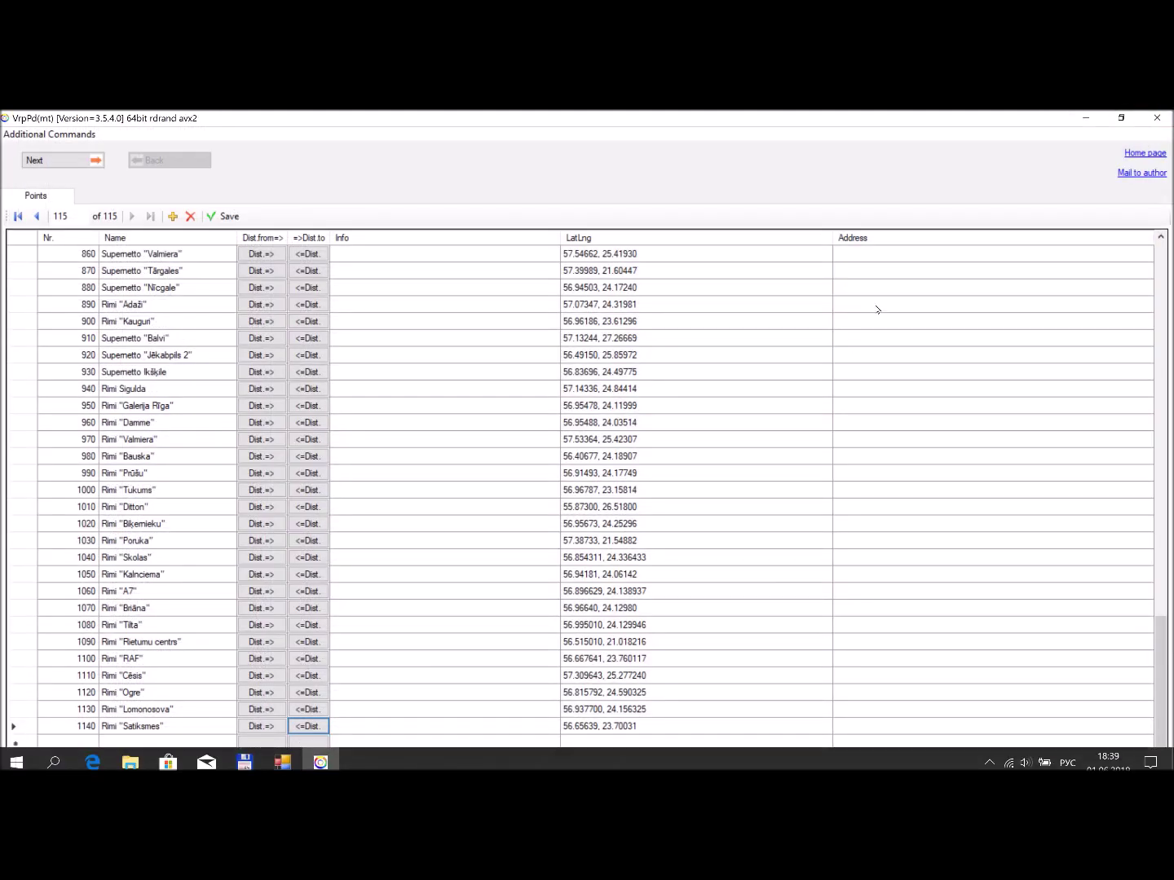
left_click(55, 160)
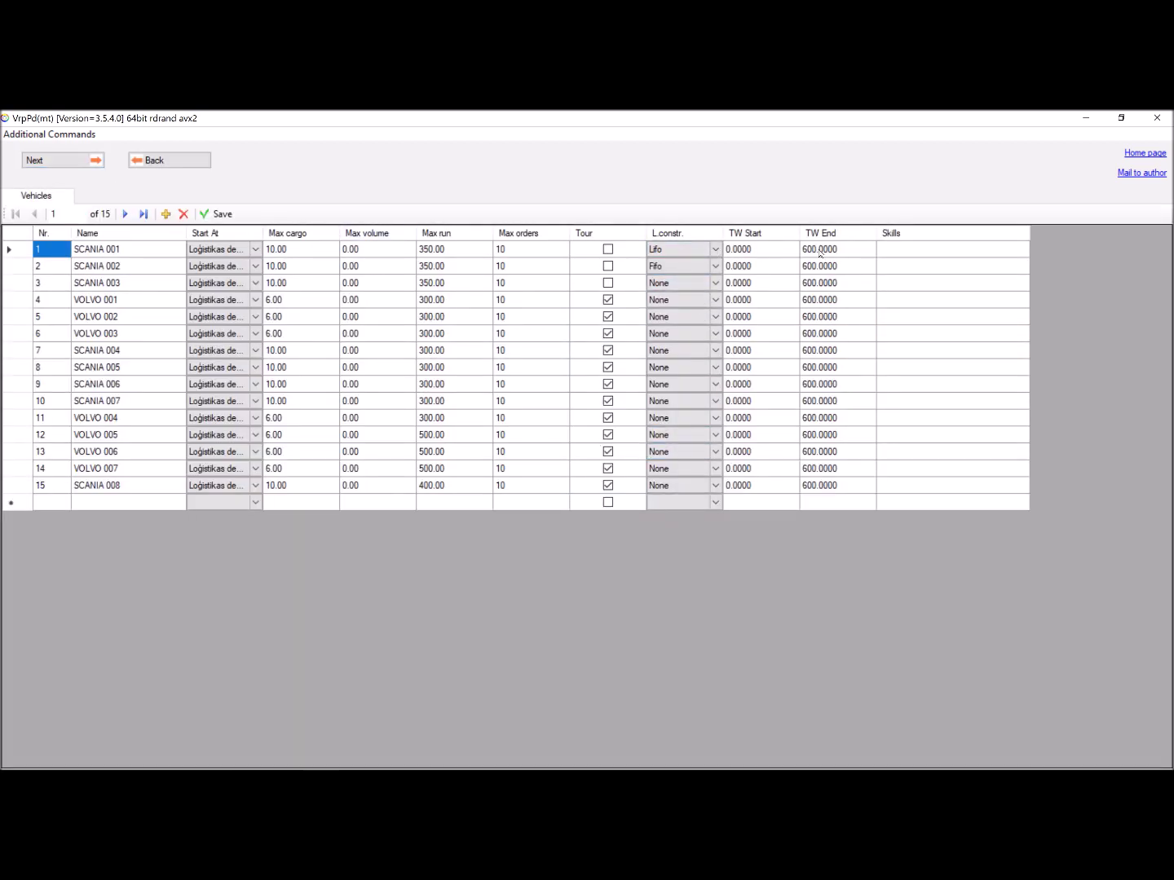
left_click(87, 155)
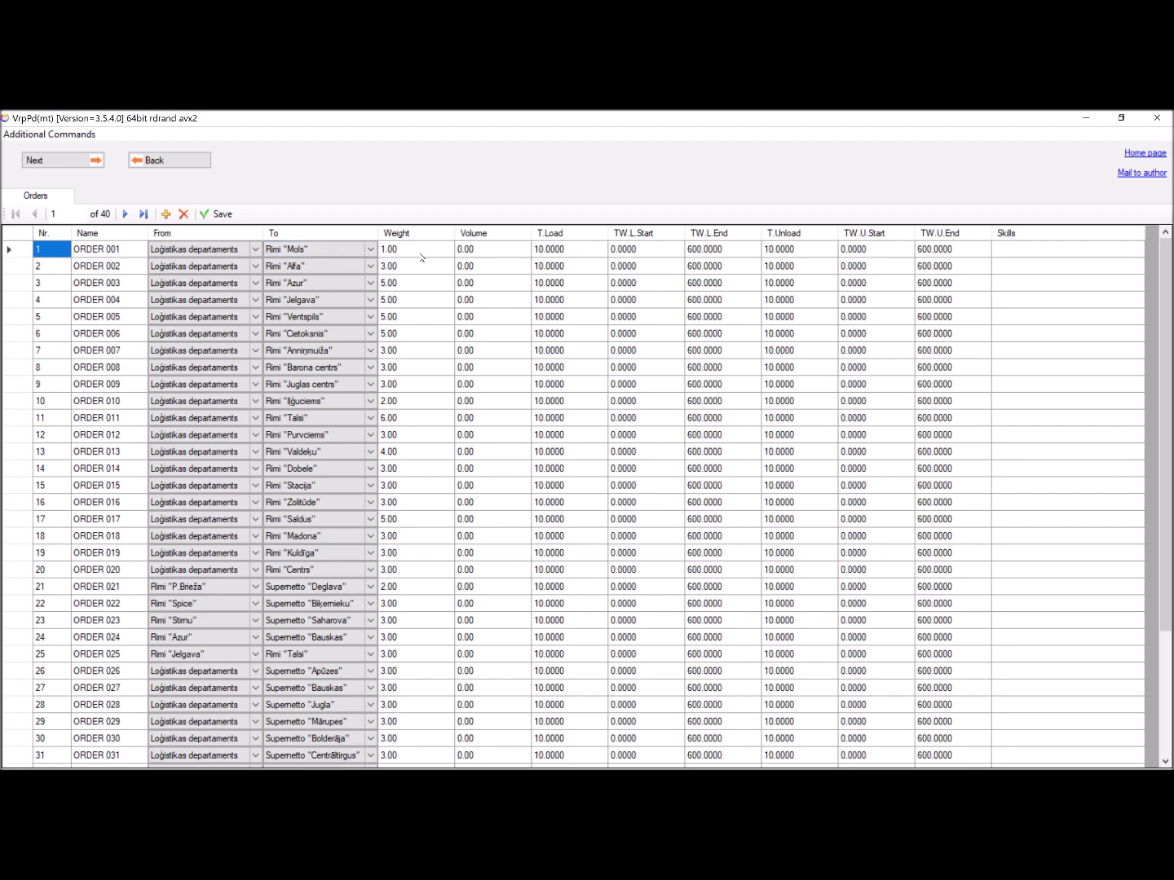
left_click(74, 167)
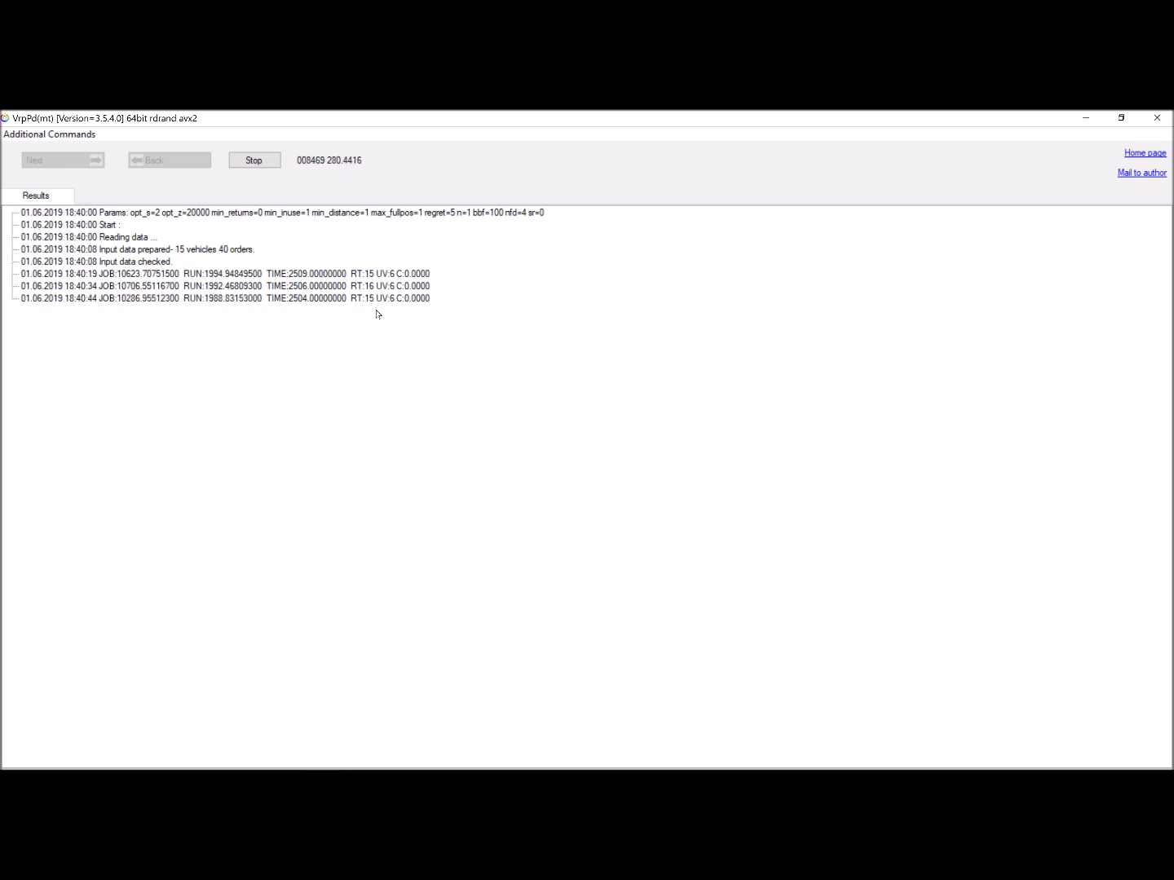
Open the text report of the second intermediate solution, review its totals and routes, and close it.
left_click(387, 284)
double_click(388, 285)
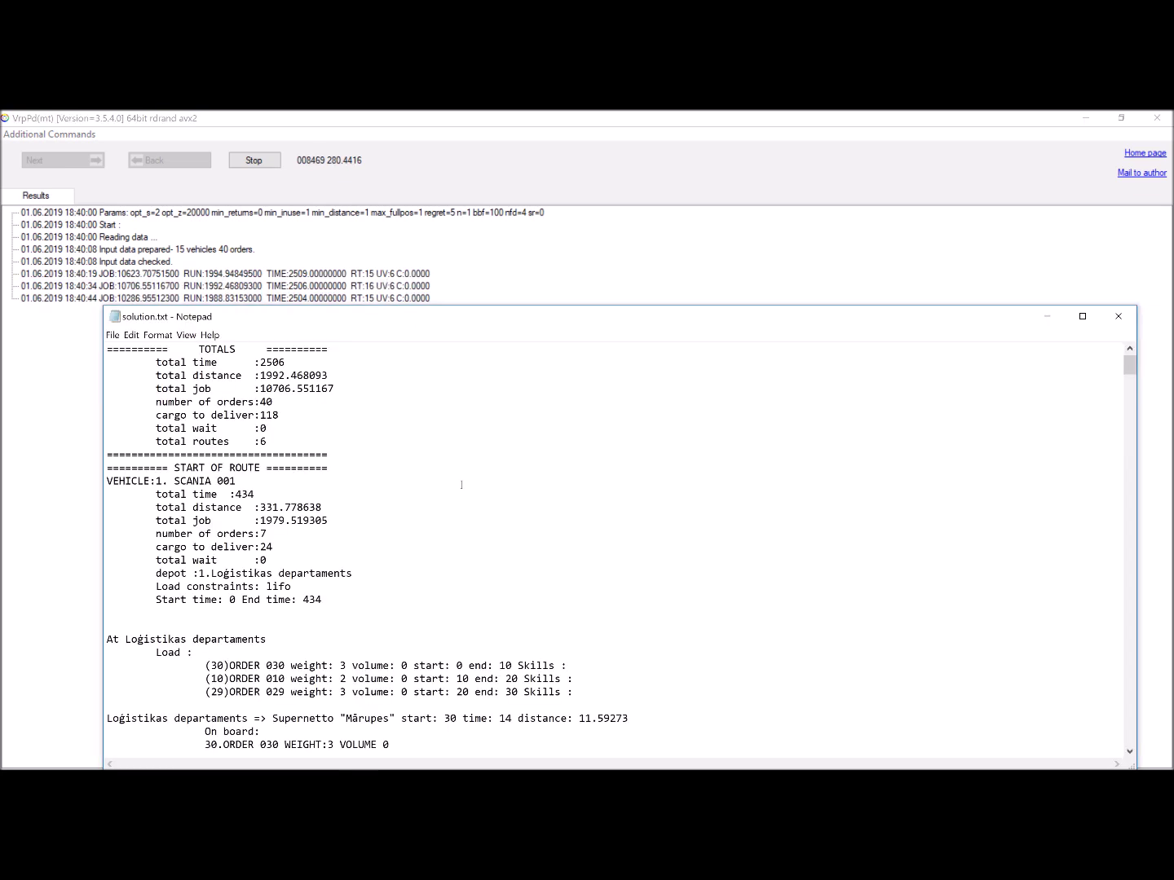
scroll(462, 485, "down", 8)
scroll(462, 485, "down", 20)
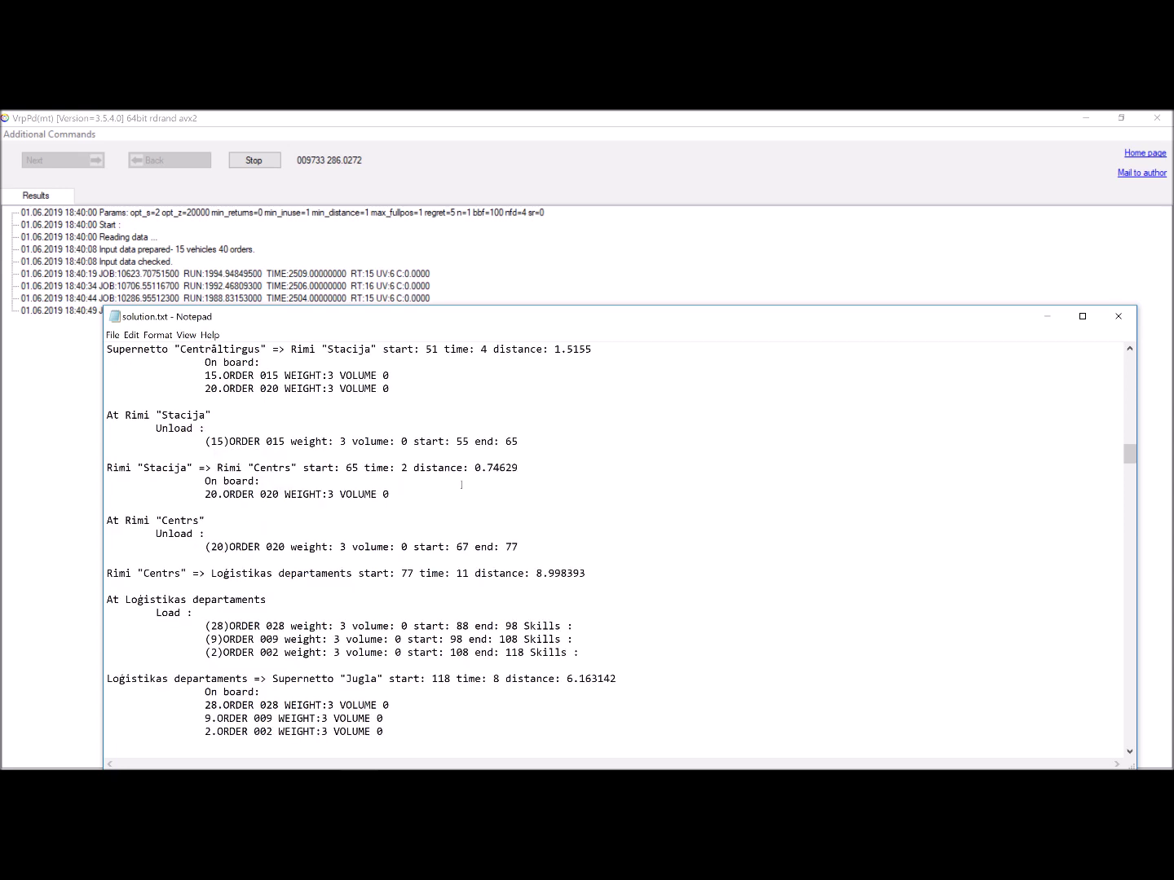
left_click(1119, 317)
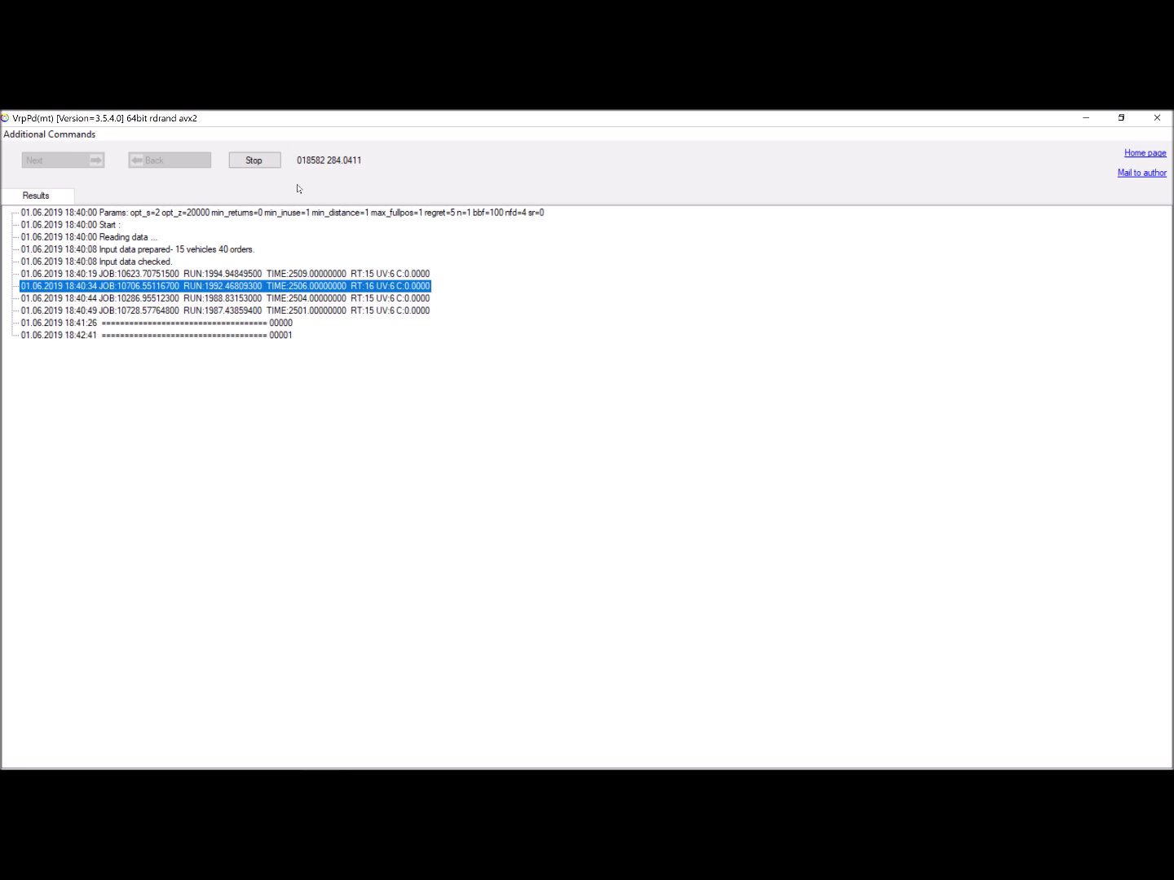
Stop the optimization, review the routes in the final solution report, and close the report.
left_click(264, 162)
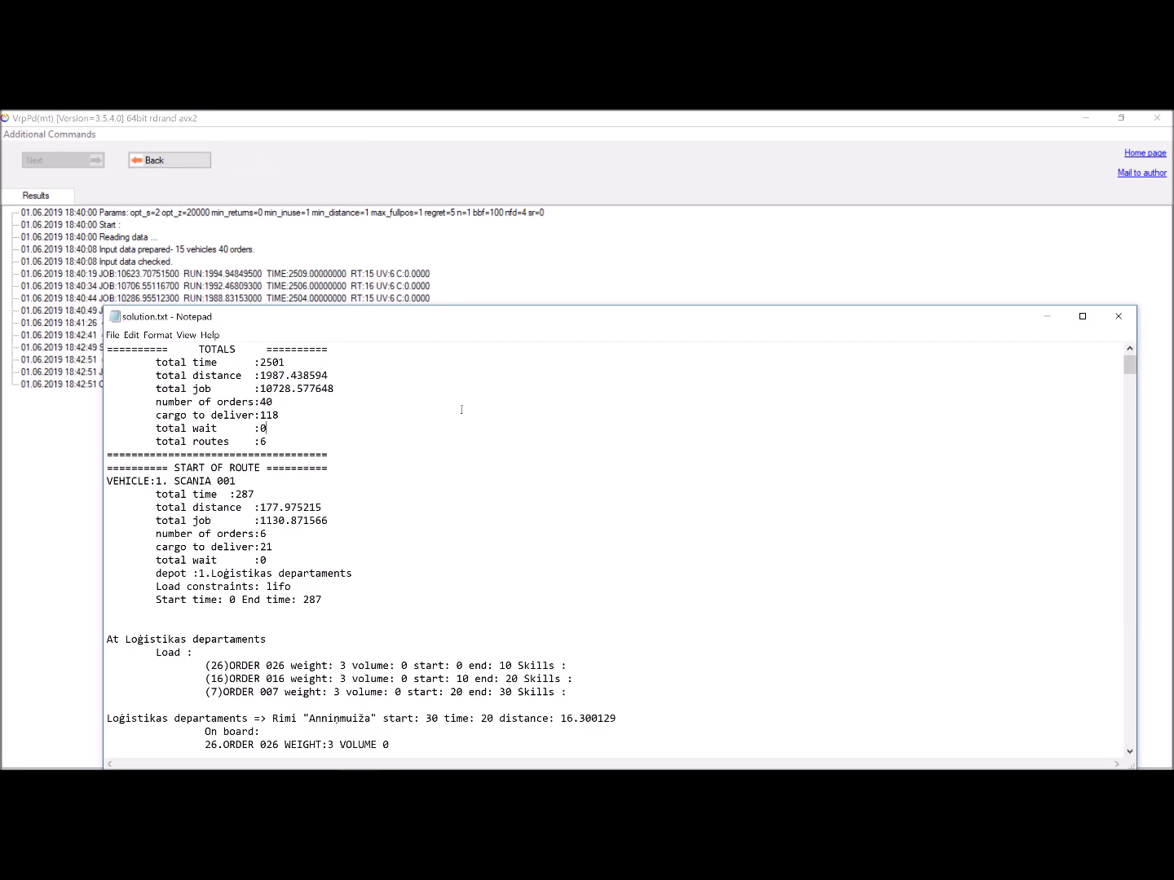
scroll(461, 408, "down", 20)
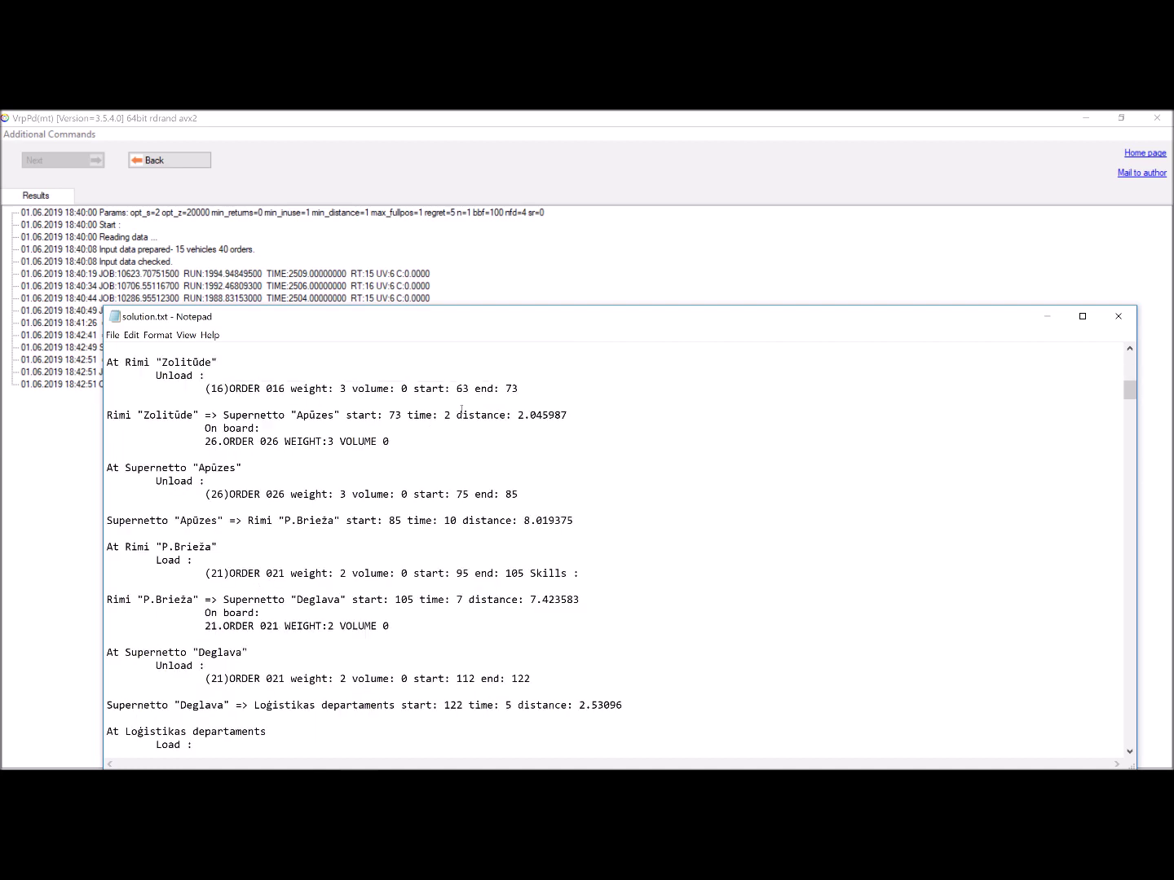
left_click(1119, 316)
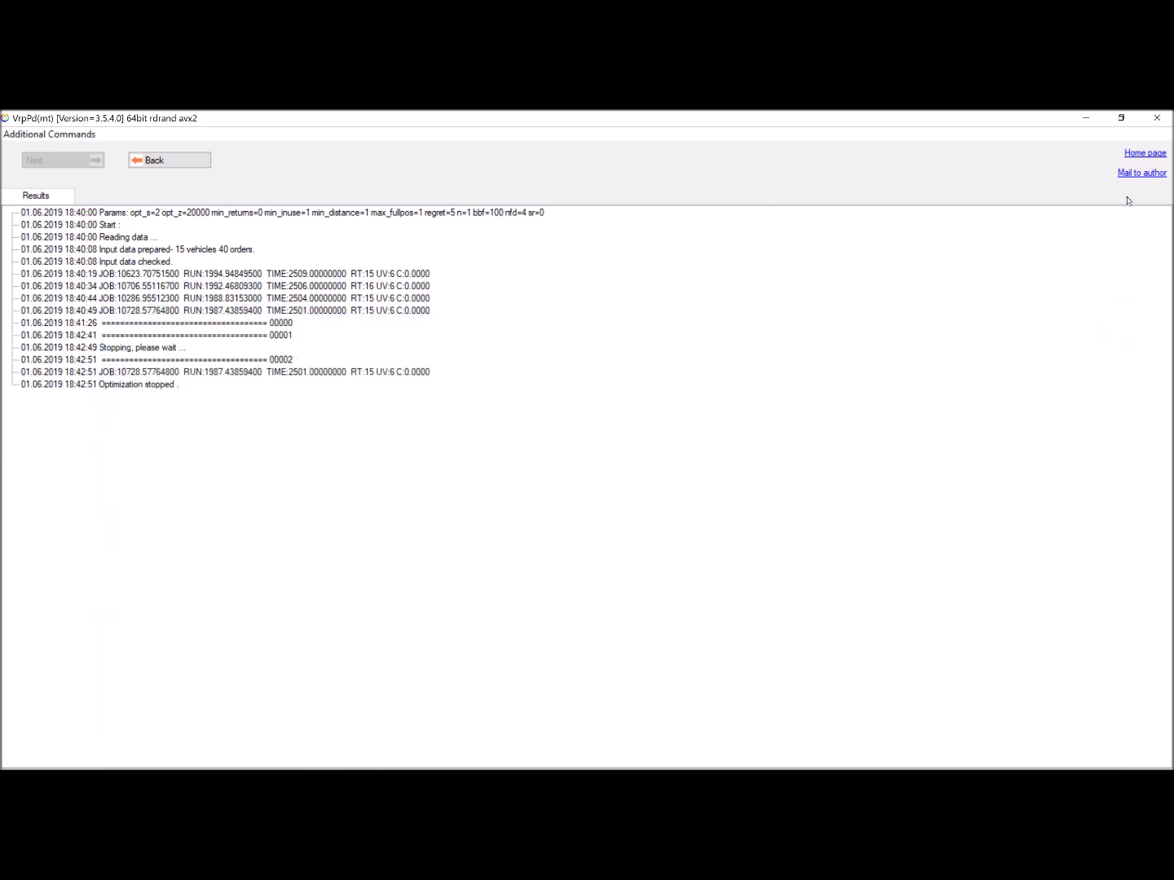
Close VrpPd and launch the JSON solution interpreter soli.exe from the Soli folder.
left_click(1156, 117)
double_click(131, 207)
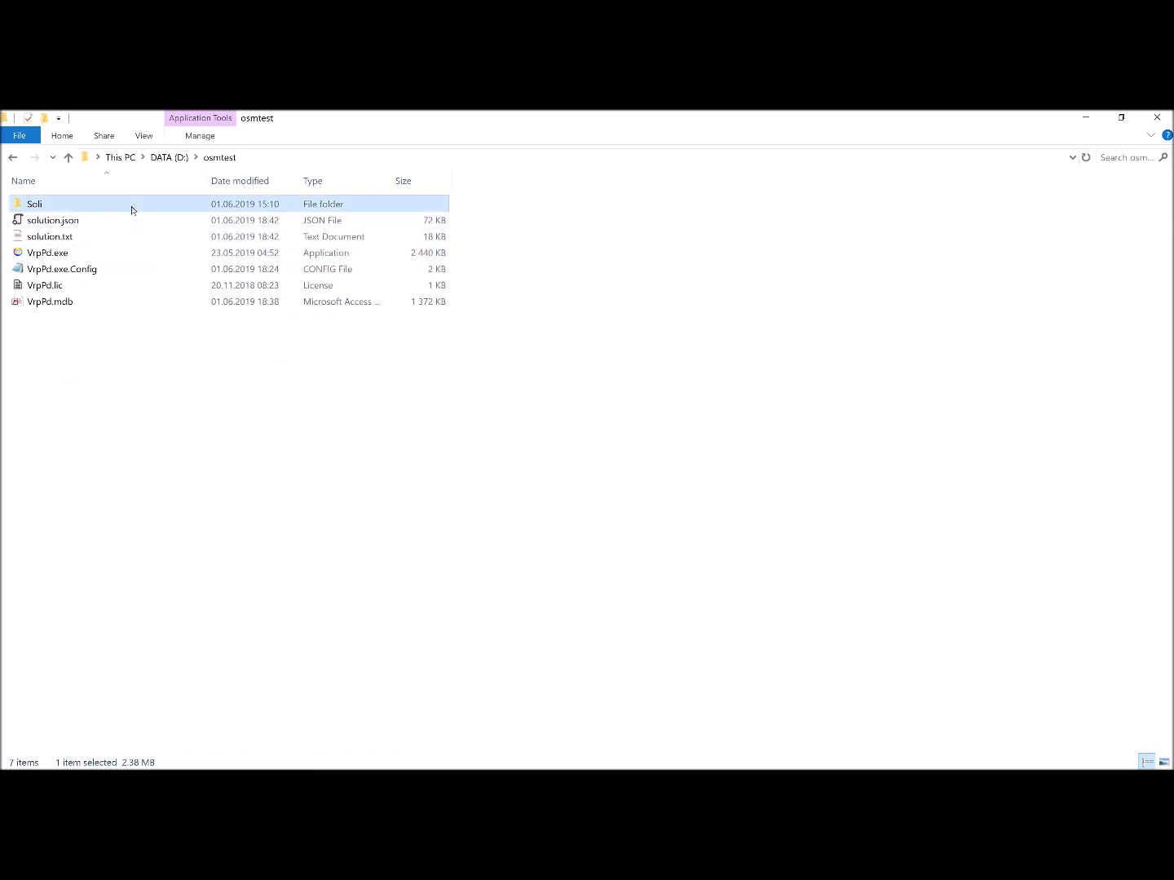
double_click(94, 239)
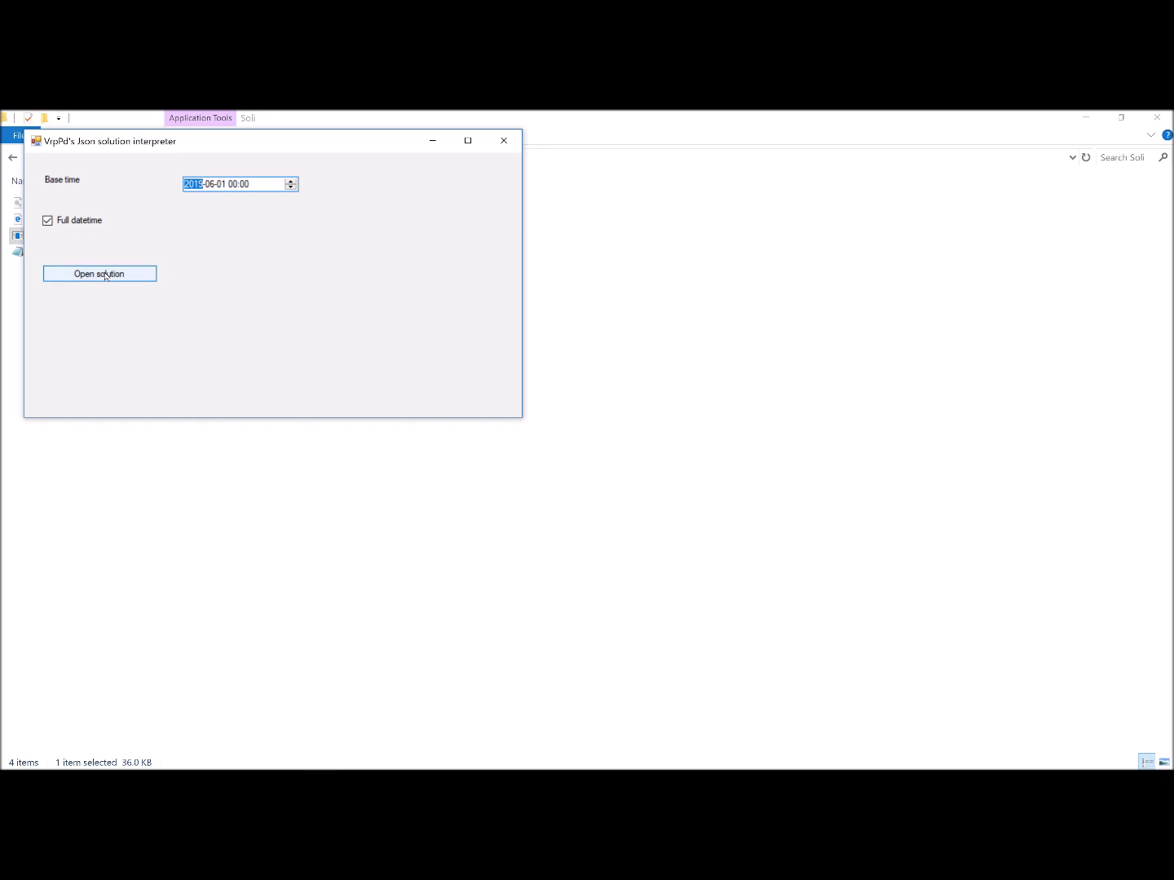
Load solution.json from the osmtest folder into the interpreter to generate the Excel results workbook.
left_click(106, 275)
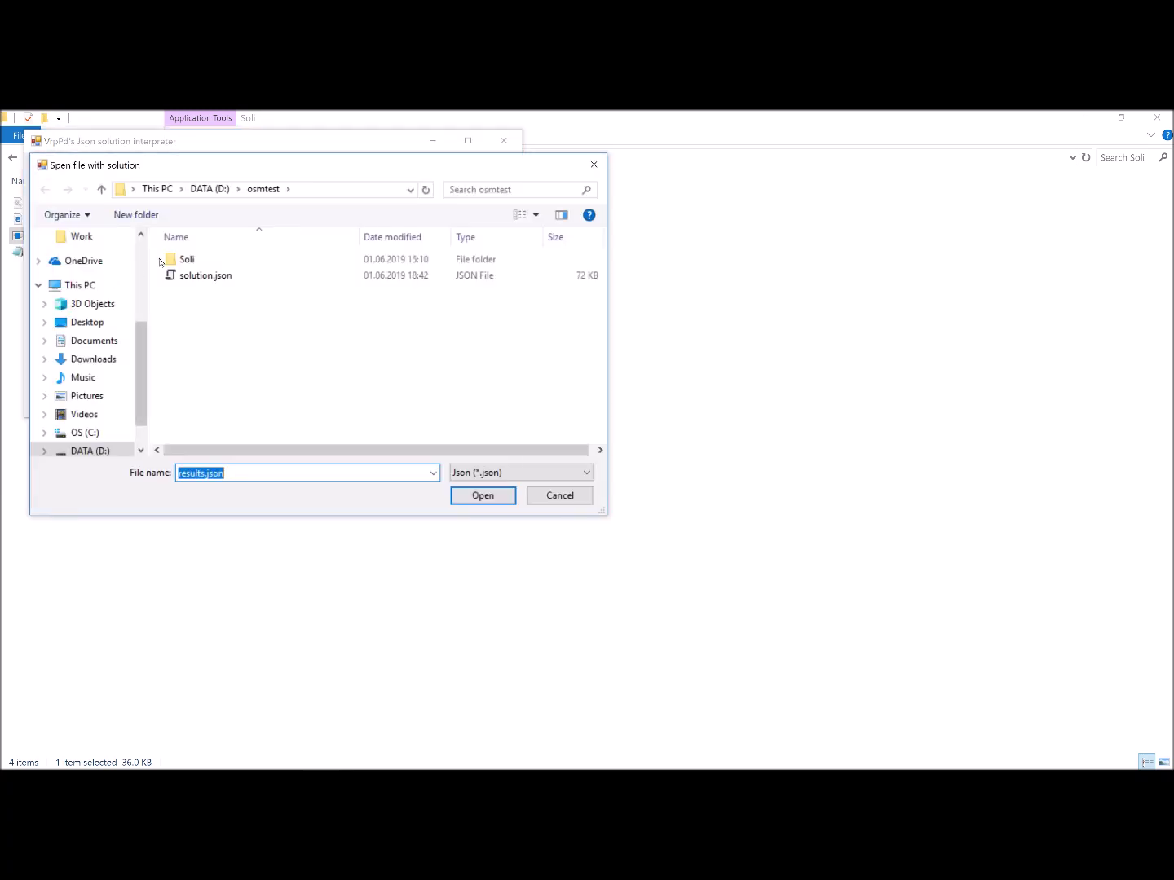
left_click(179, 281)
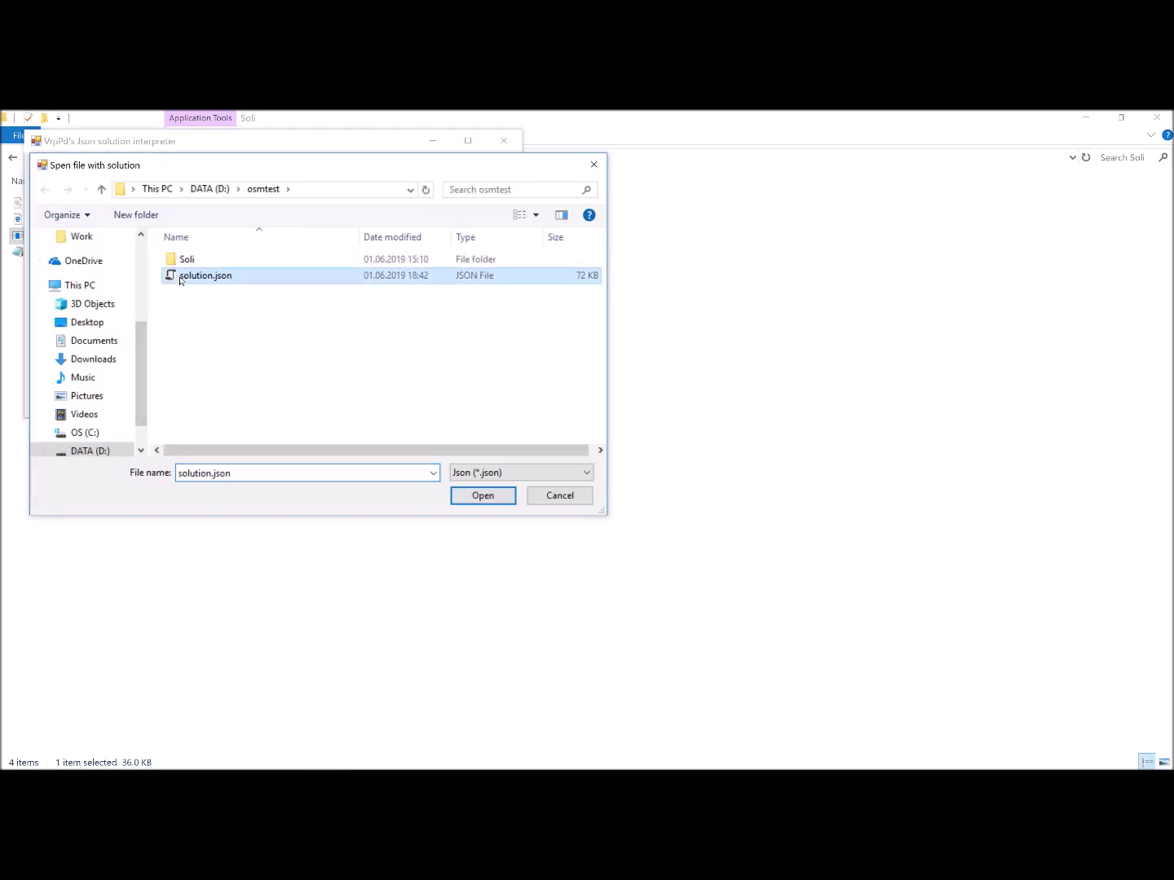
left_click(485, 498)
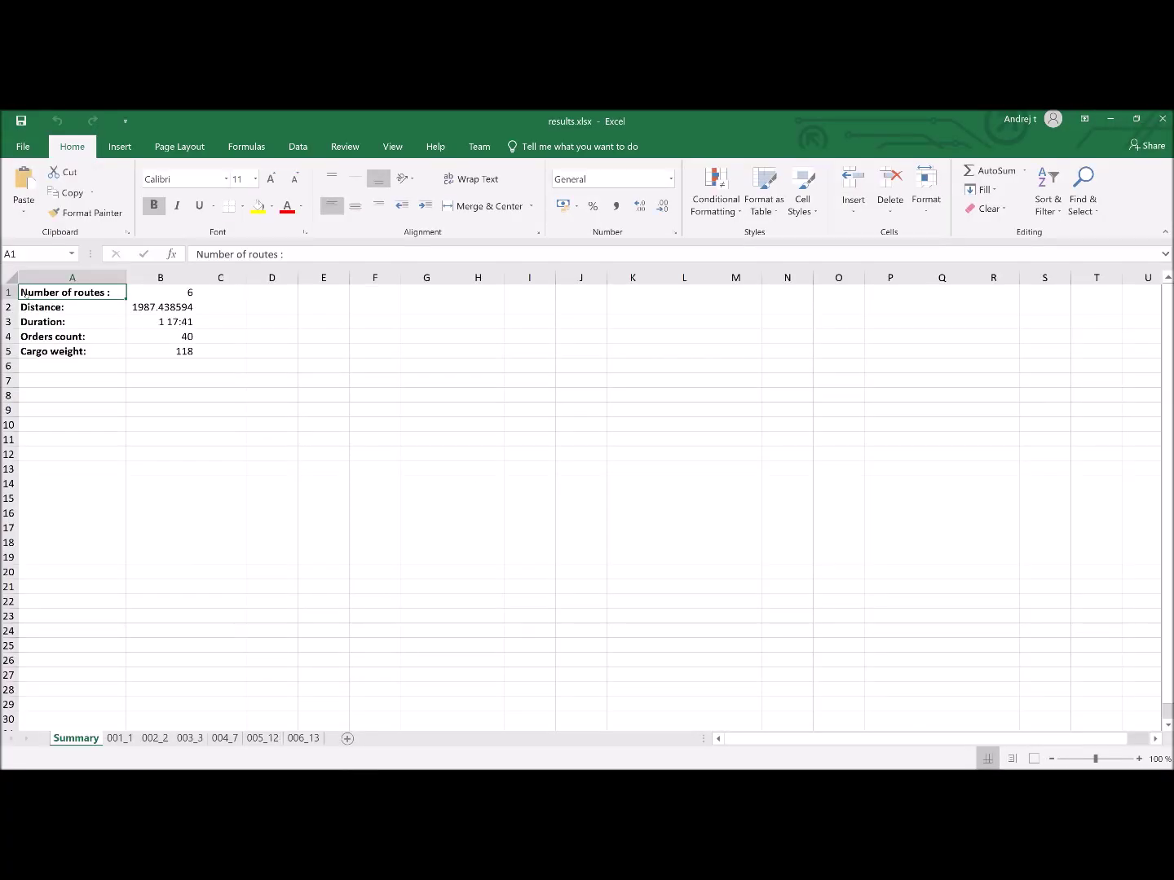
Examine the distance, duration, orders count and cargo weight entries on the Summary sheet.
left_click(29, 306)
left_click(30, 319)
left_click(32, 336)
left_click(33, 350)
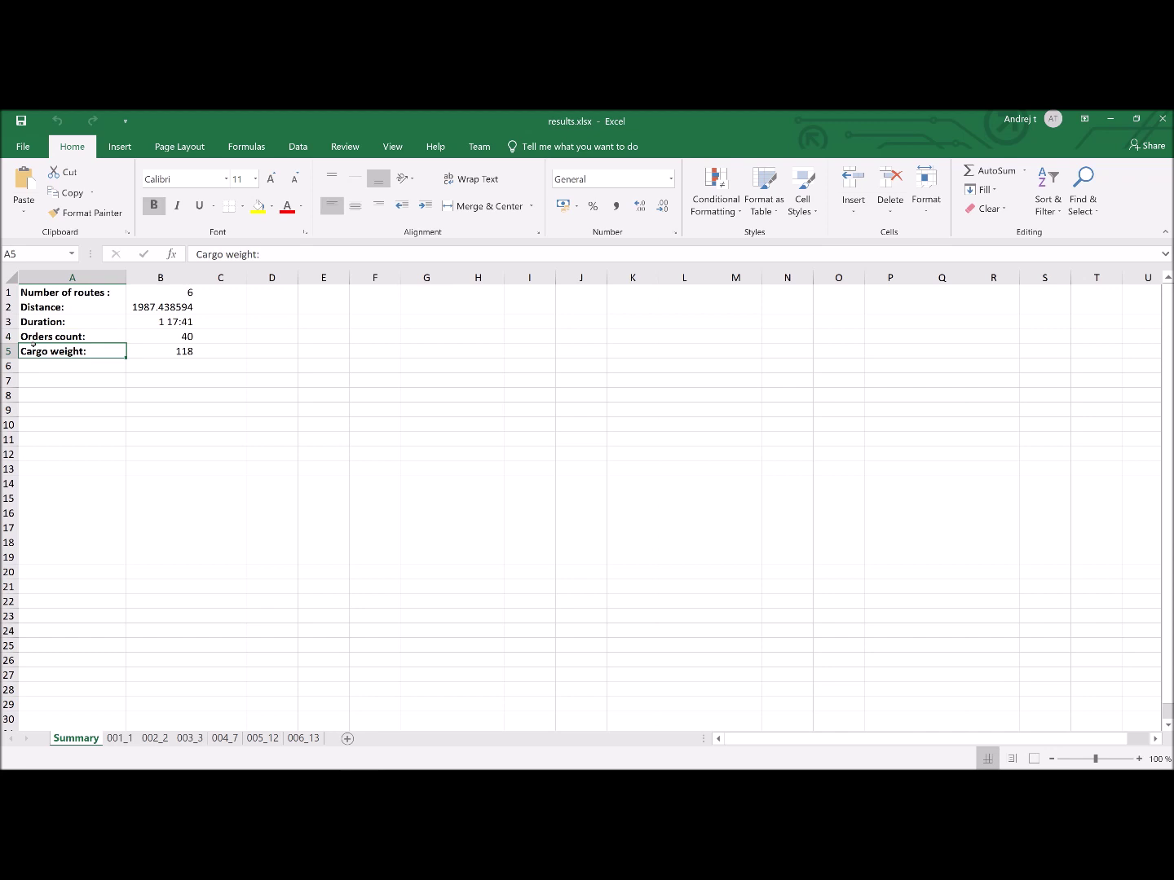
Examine the stops, distances and loading and unloading times of the whole route on sheet 001_1.
left_click(117, 738)
scroll(285, 618, "down", 3)
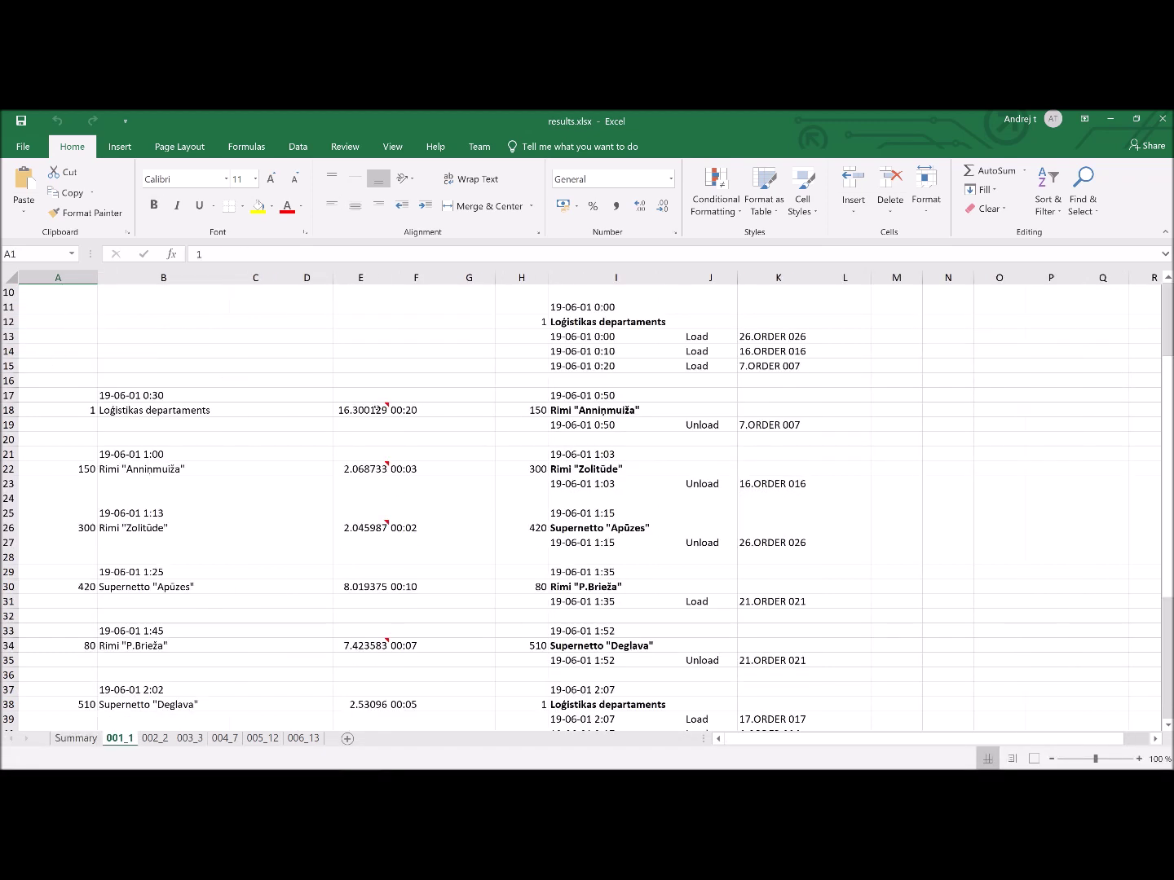
mouse_move(376, 410)
scroll(443, 591, "down", 8)
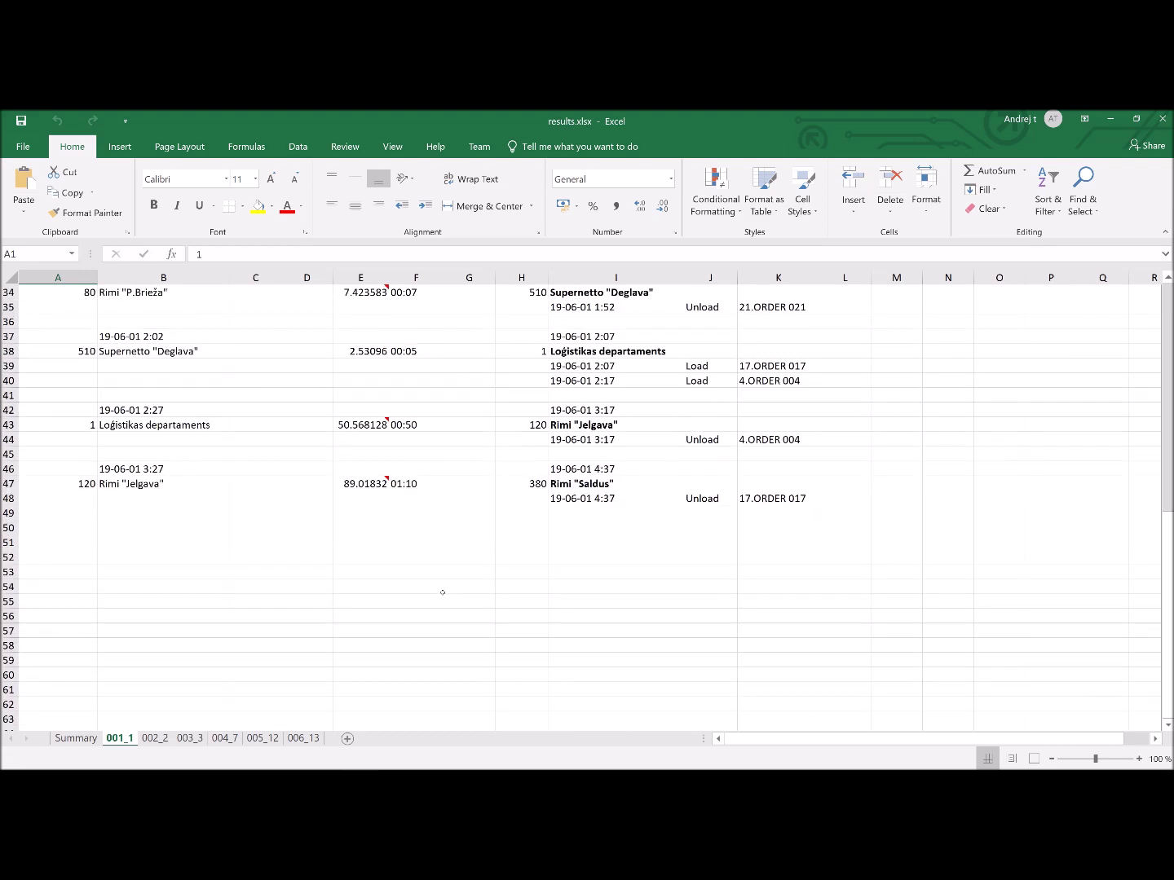
Examine the whole route on sheet 002_2, including the on-board comment for the leg from Rimi "Madona" to Rimi "Cietoksnis".
left_click(155, 737)
scroll(309, 636, "down", 6)
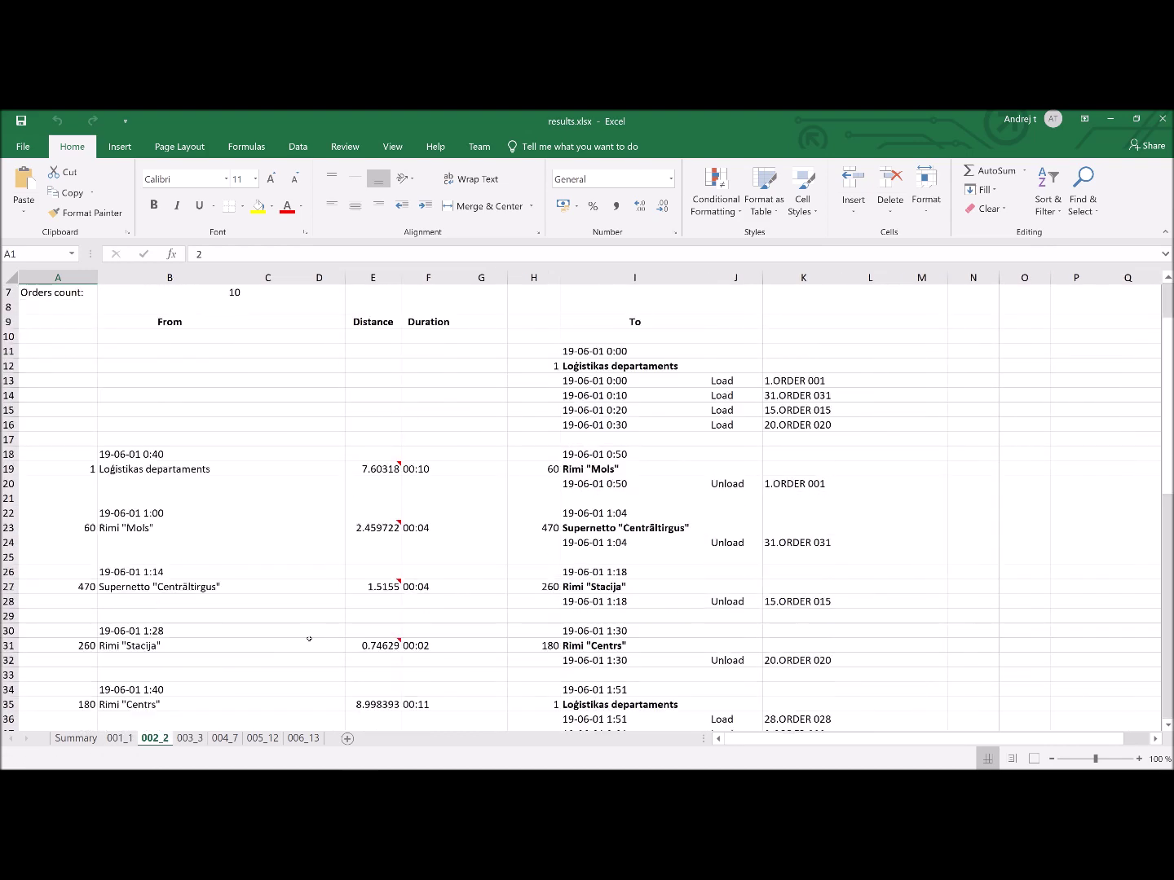
scroll(309, 638, "down", 10)
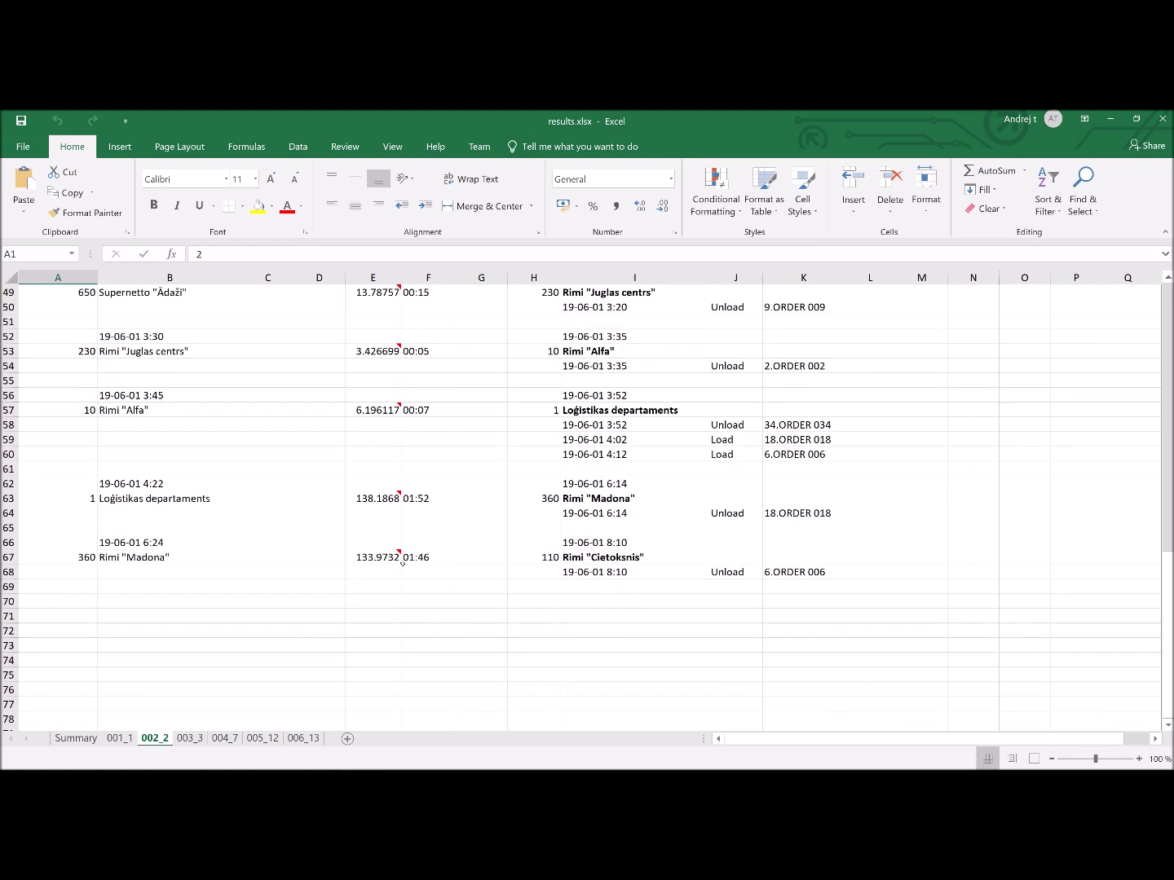
mouse_move(400, 556)
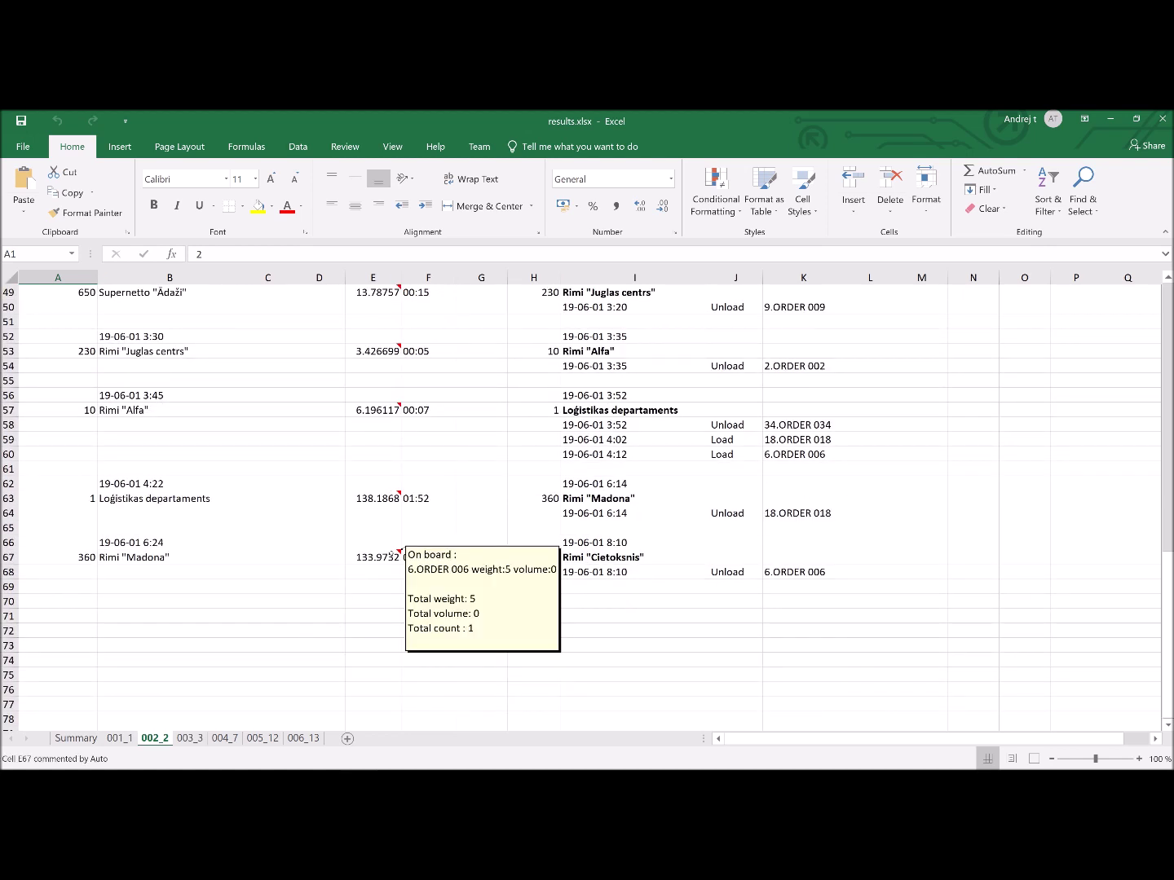
Examine the routes on sheets 003_3 and 004_7, including the start and end times of SCANIA 004.
left_click(203, 738)
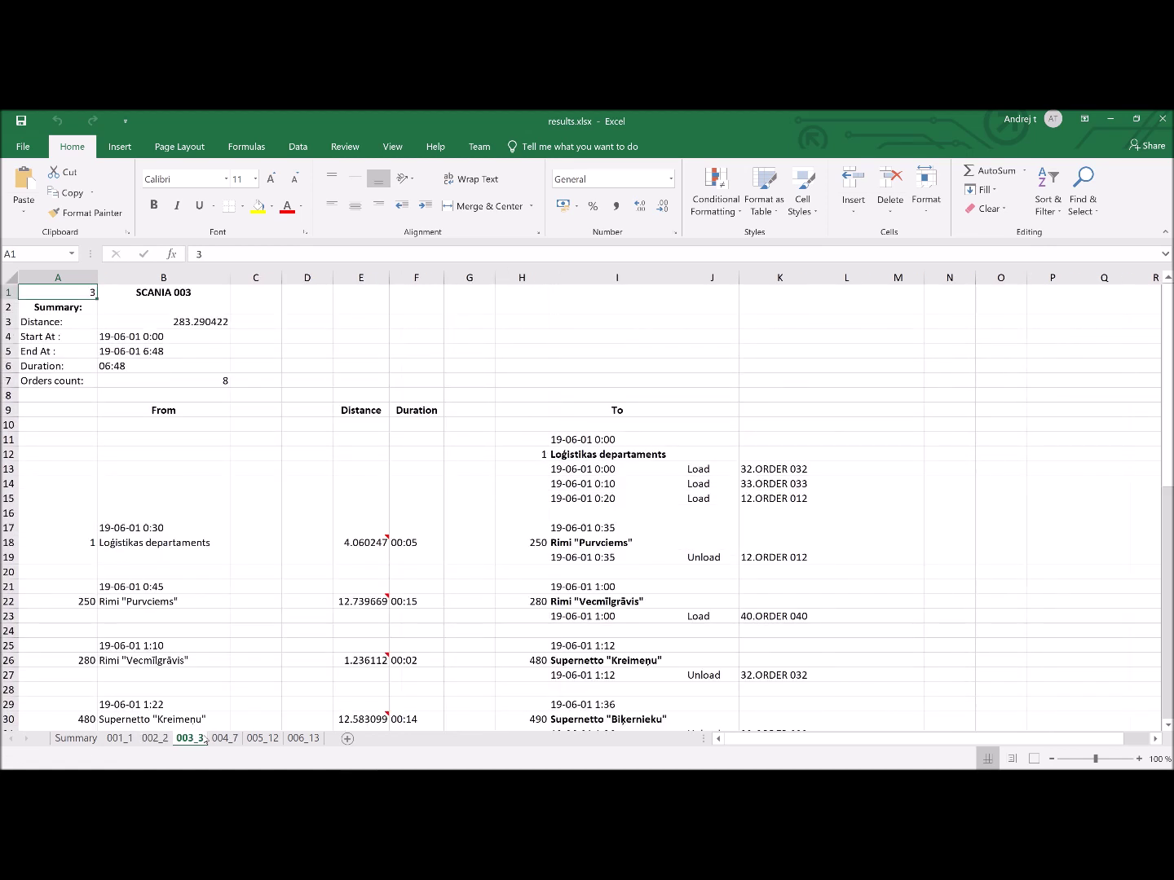
scroll(214, 678, "down", 14)
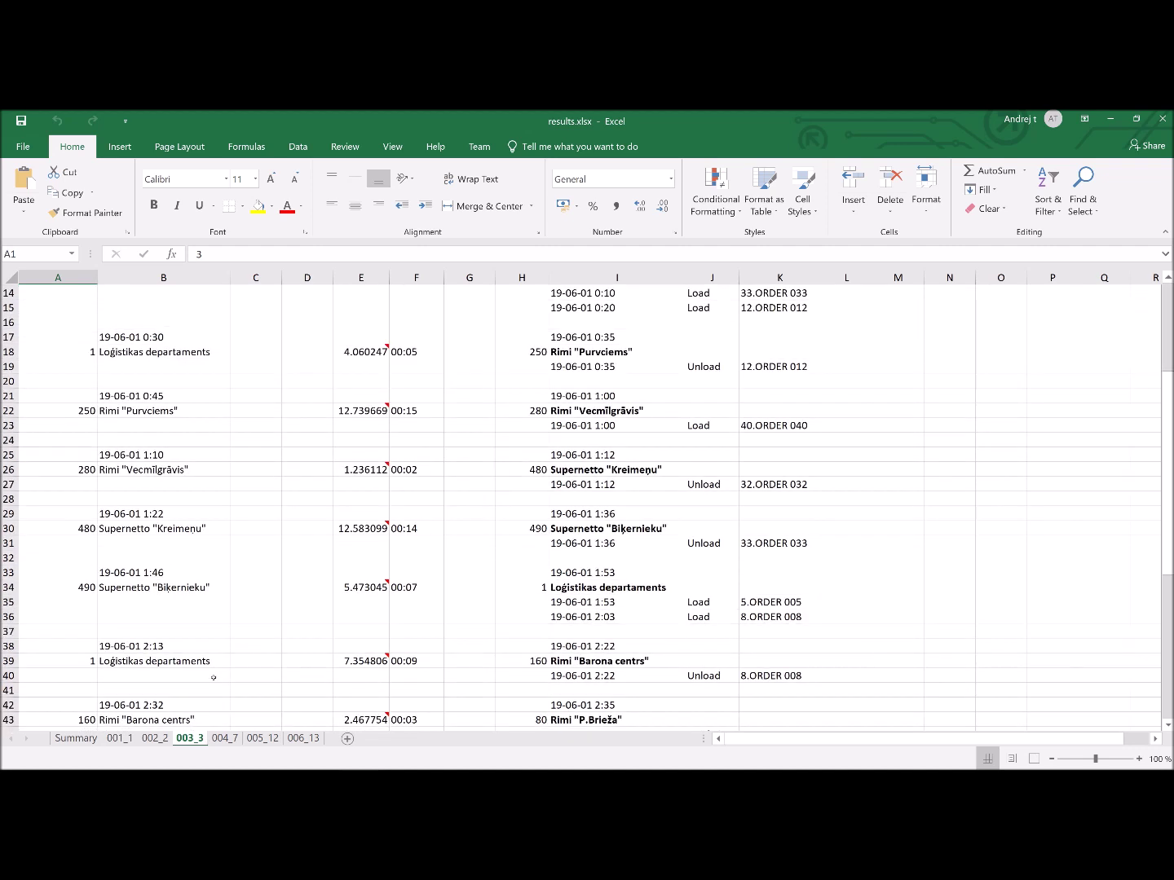
left_click(225, 738)
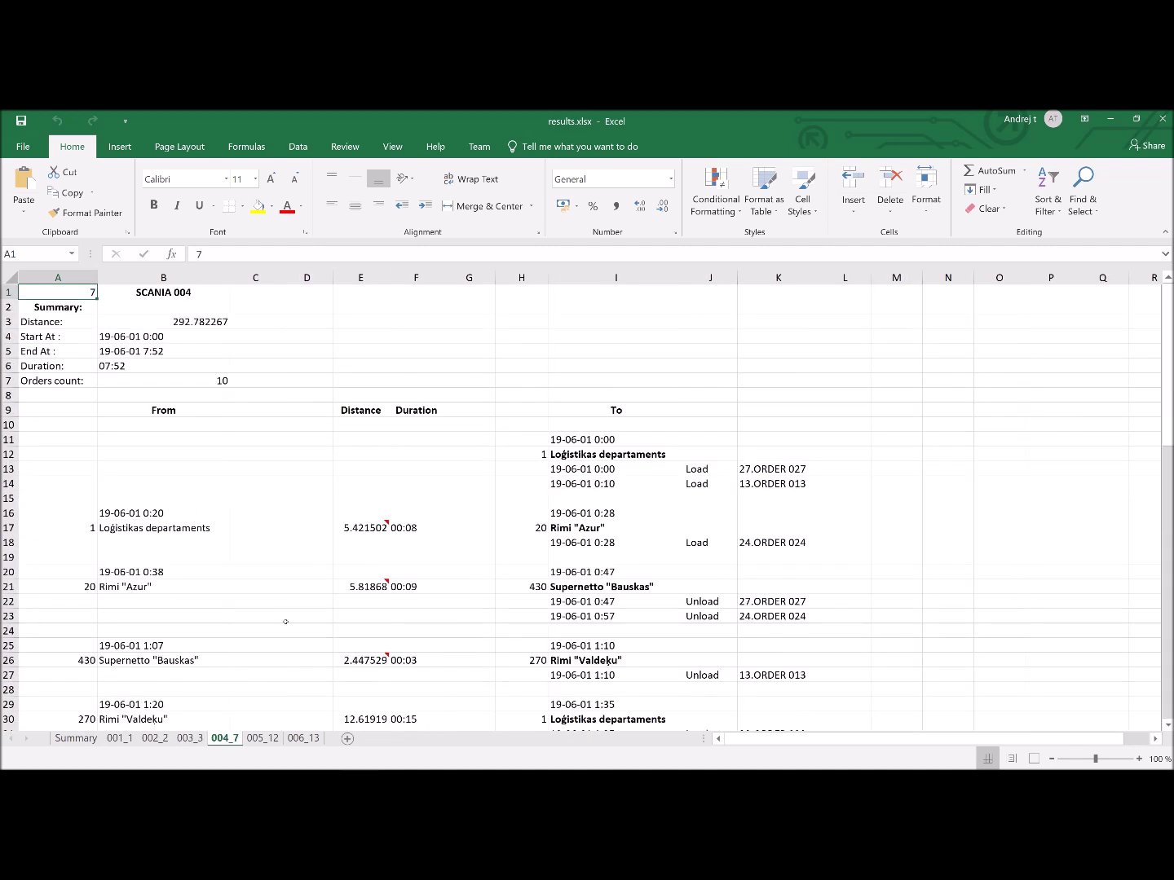
left_click(54, 336)
key("Down")
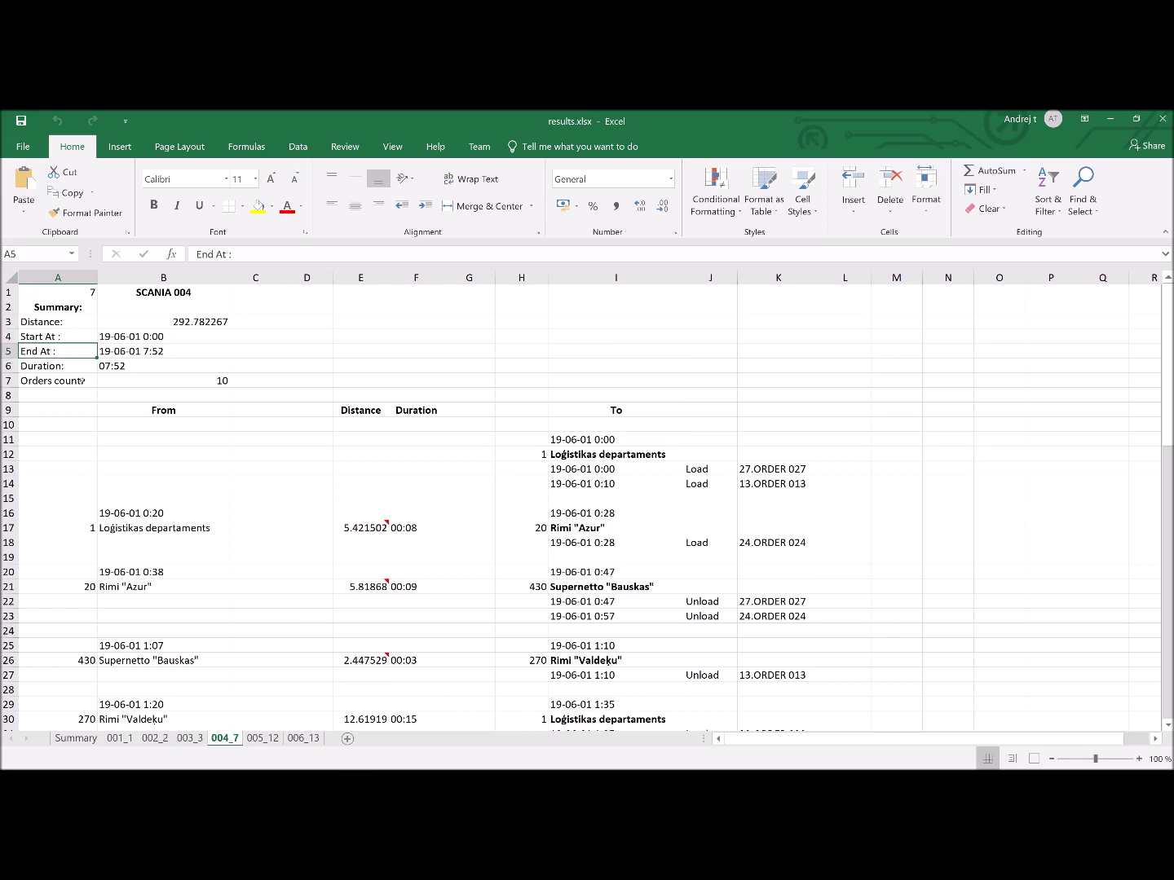
scroll(153, 443, "down", 16)
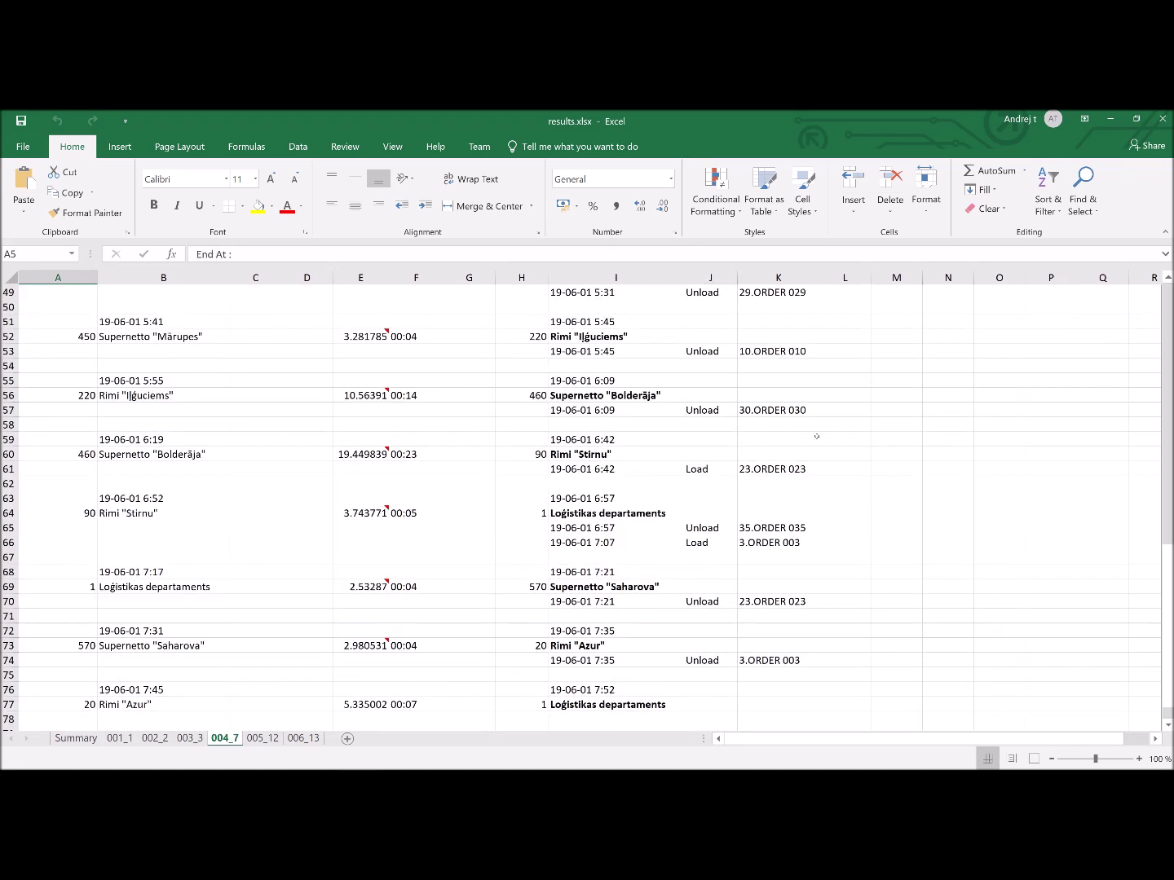
Examine the route sheets 005_12 and 006_13, and close the results workbook and the solution interpreter.
left_click(262, 736)
key("ctrl+Page_Down")
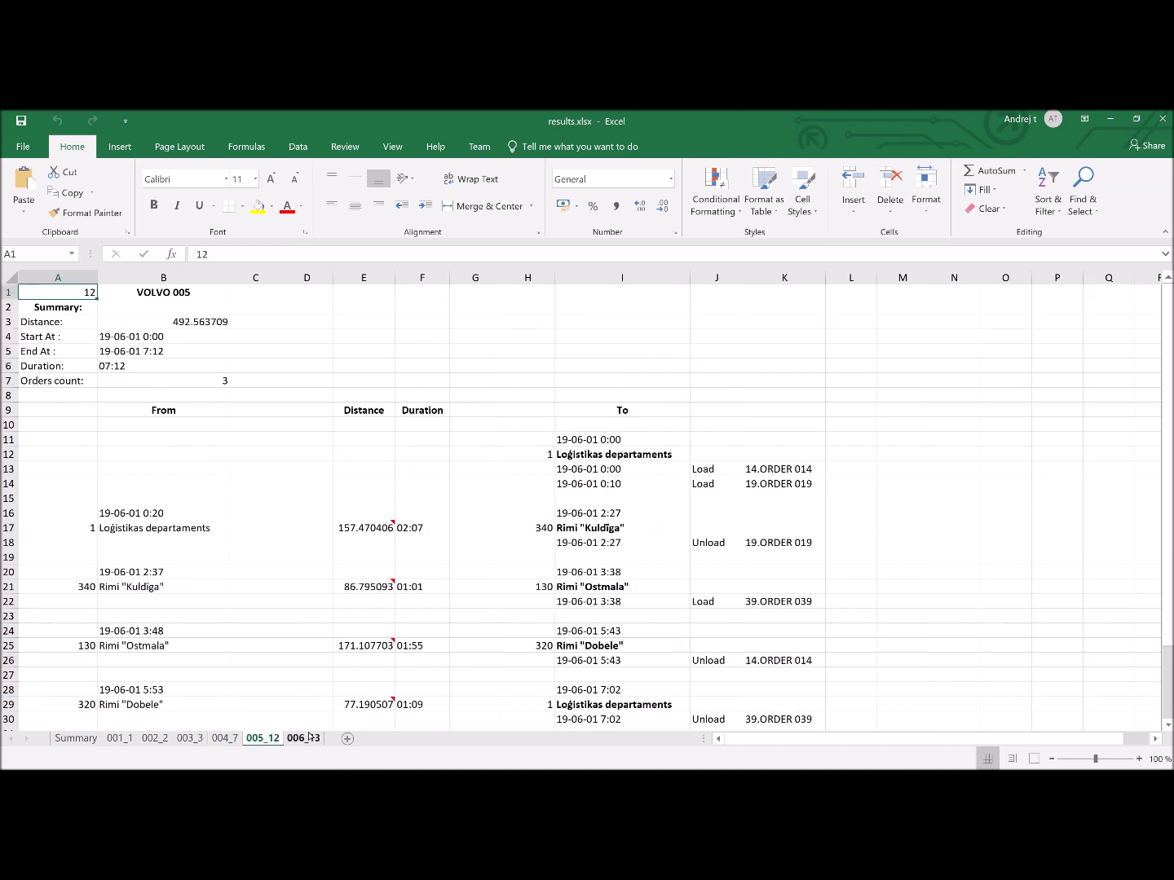
left_click(1162, 119)
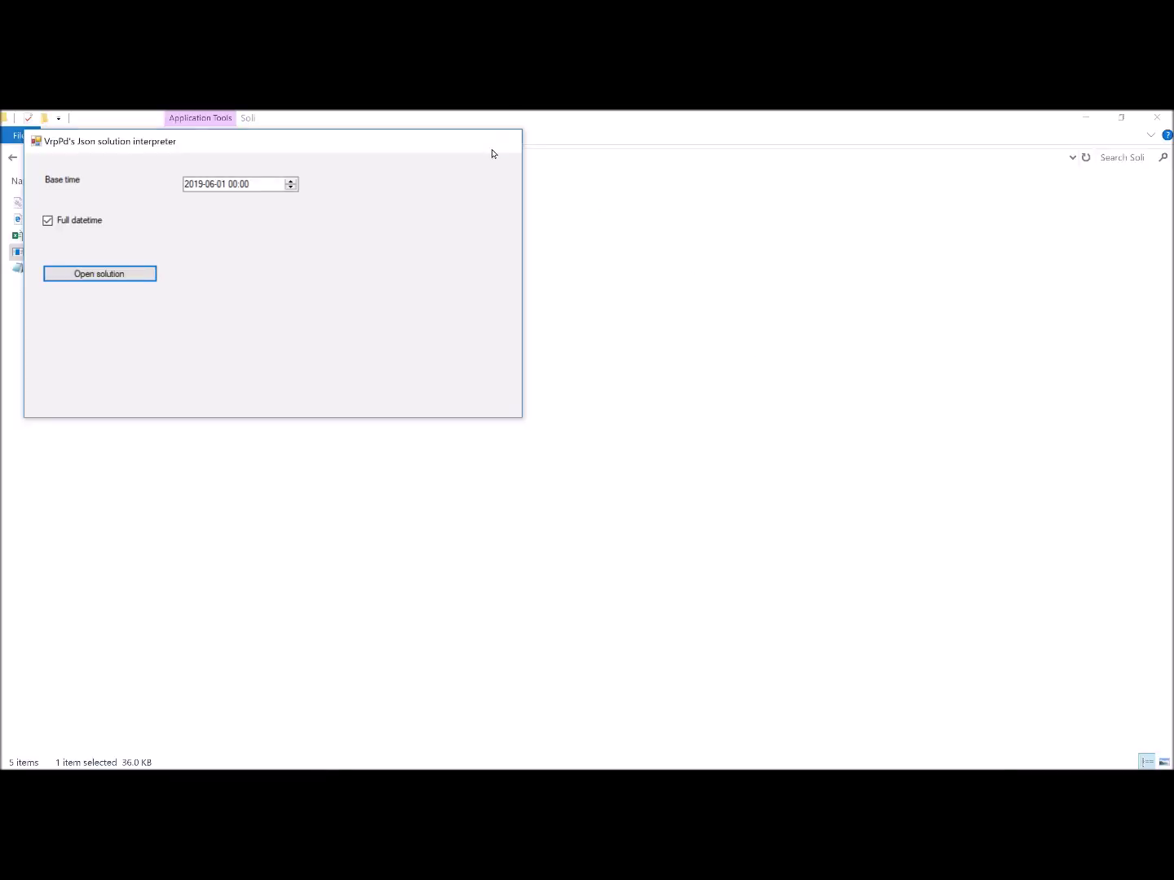
left_click(504, 140)
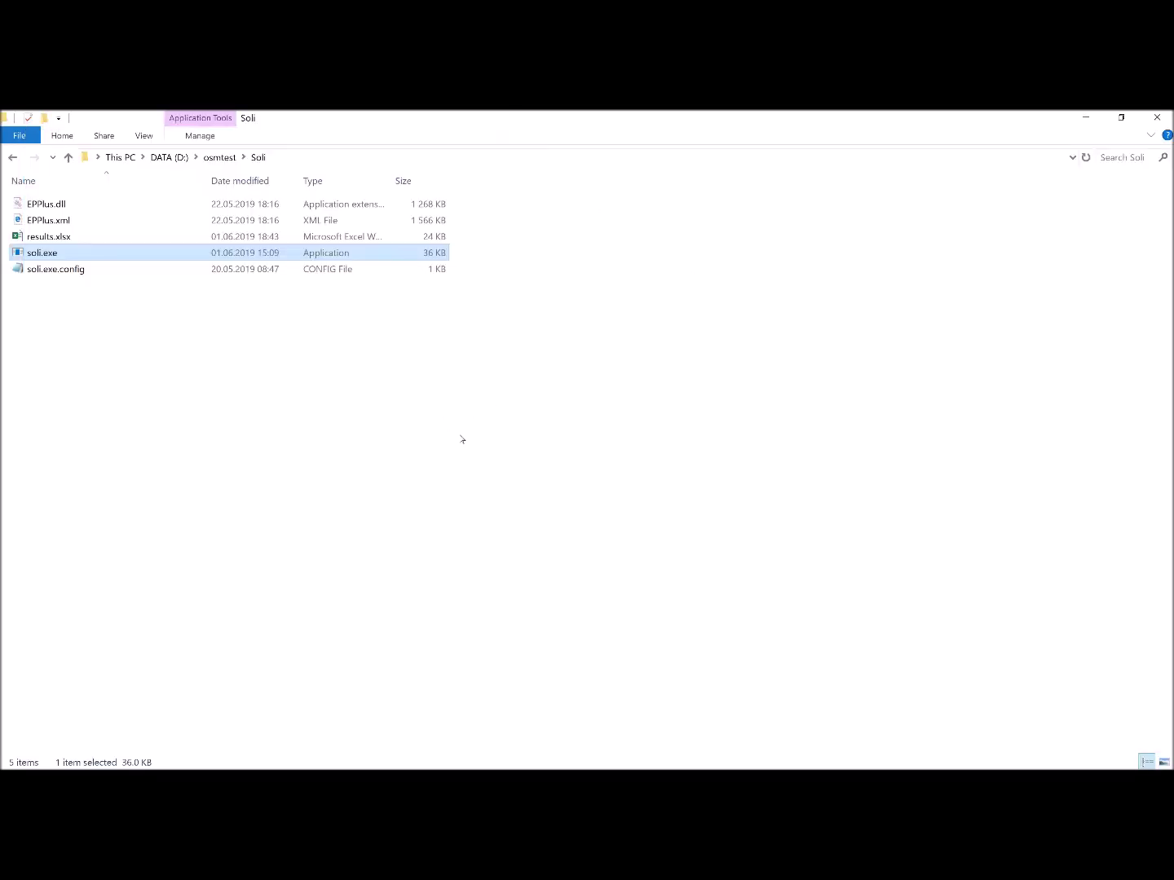